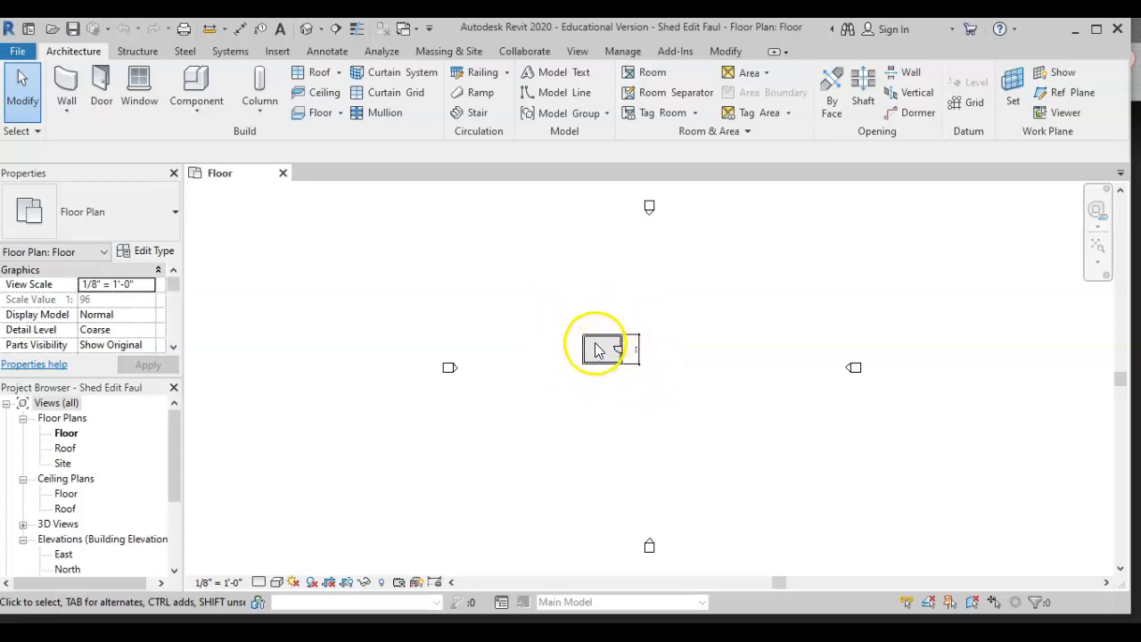
Examine the shed's floor plan up close and the elevation markers around it
{"action": "scroll", "coordinate": [603, 356], "scroll_direction": "up", "scroll_amount": 1}
{"action": "scroll", "coordinate": [602, 355], "scroll_direction": "up", "scroll_amount": 1}
{"action": "scroll", "coordinate": [598, 356], "scroll_direction": "up", "scroll_amount": 3}
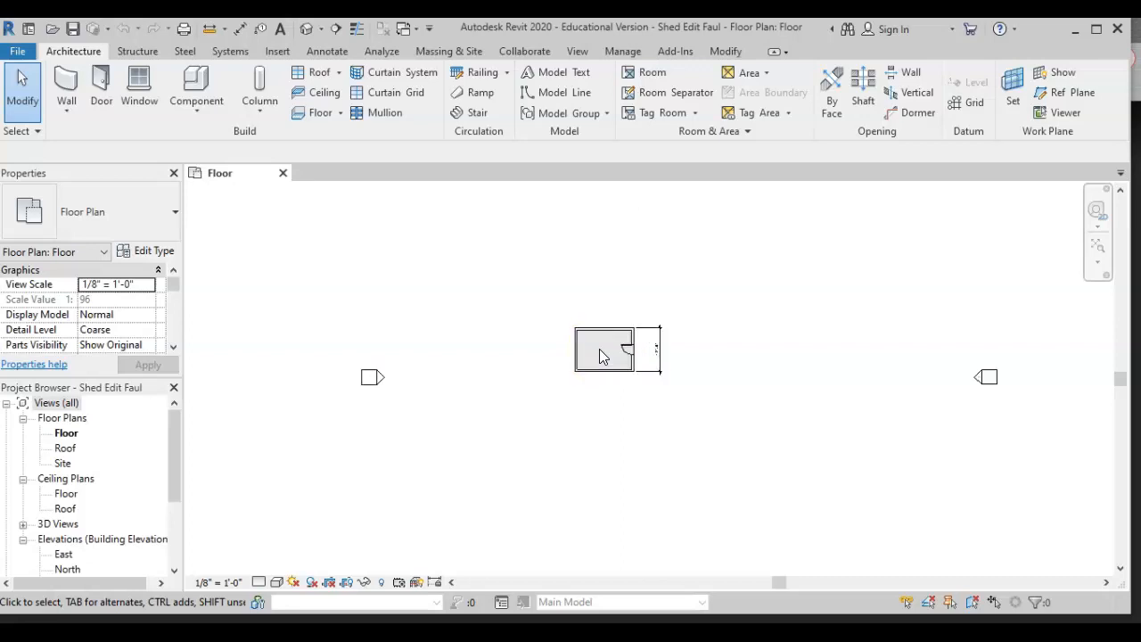
{"action": "scroll", "coordinate": [600, 351], "scroll_direction": "up", "scroll_amount": 4}
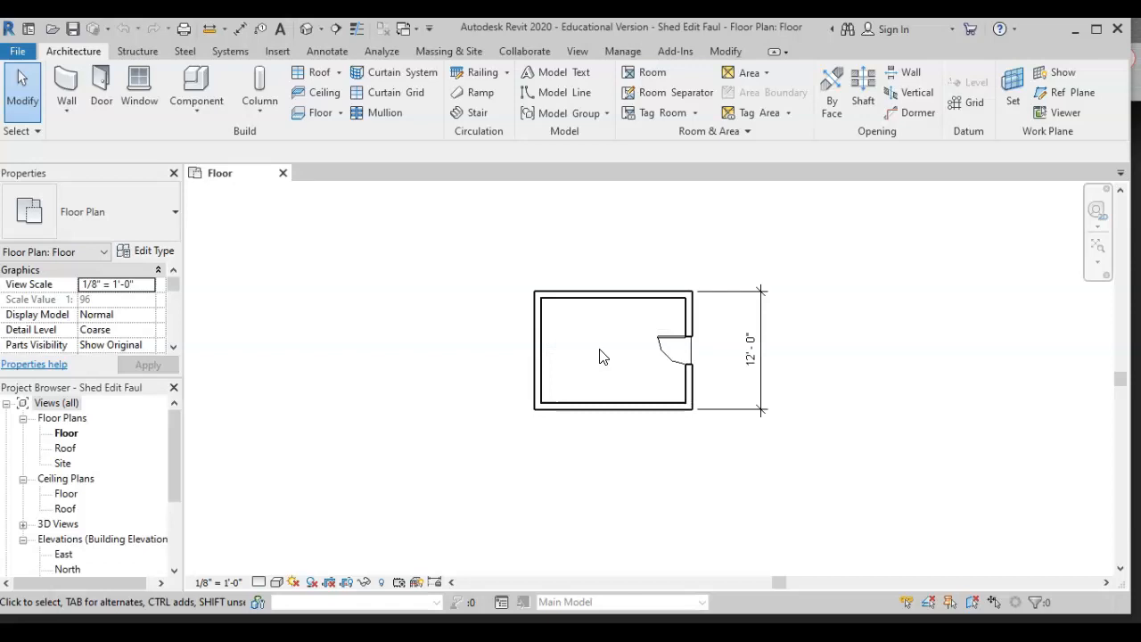
{"action": "scroll", "coordinate": [599, 356], "scroll_direction": "down", "scroll_amount": 3}
{"action": "scroll", "coordinate": [599, 355], "scroll_direction": "down", "scroll_amount": 4}
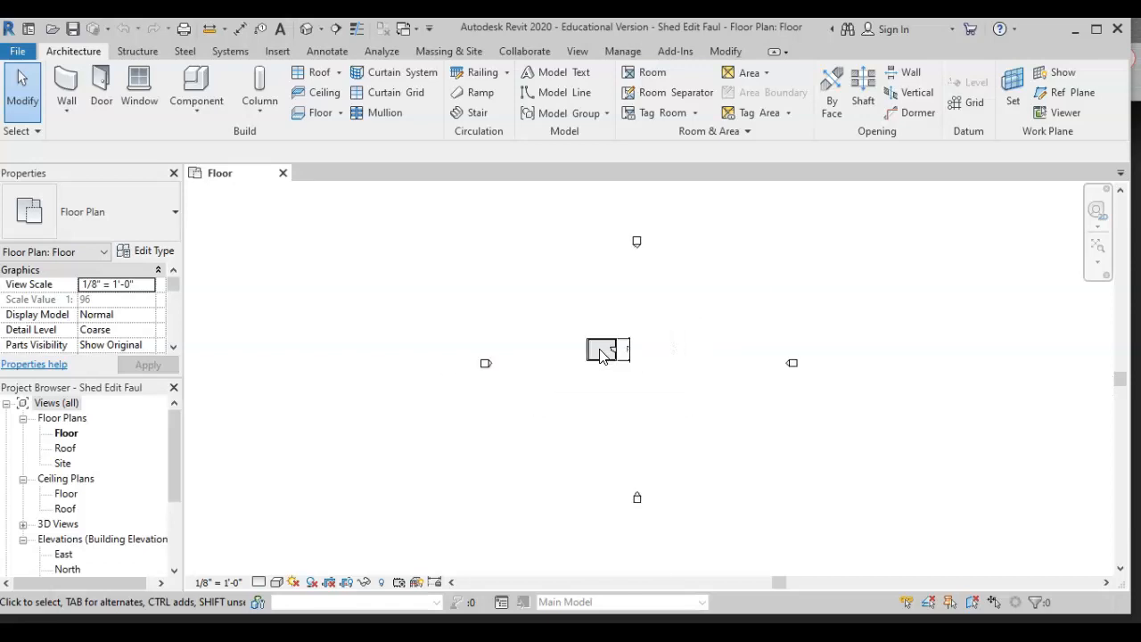
{"action": "scroll", "coordinate": [602, 354], "scroll_direction": "up", "scroll_amount": 3}
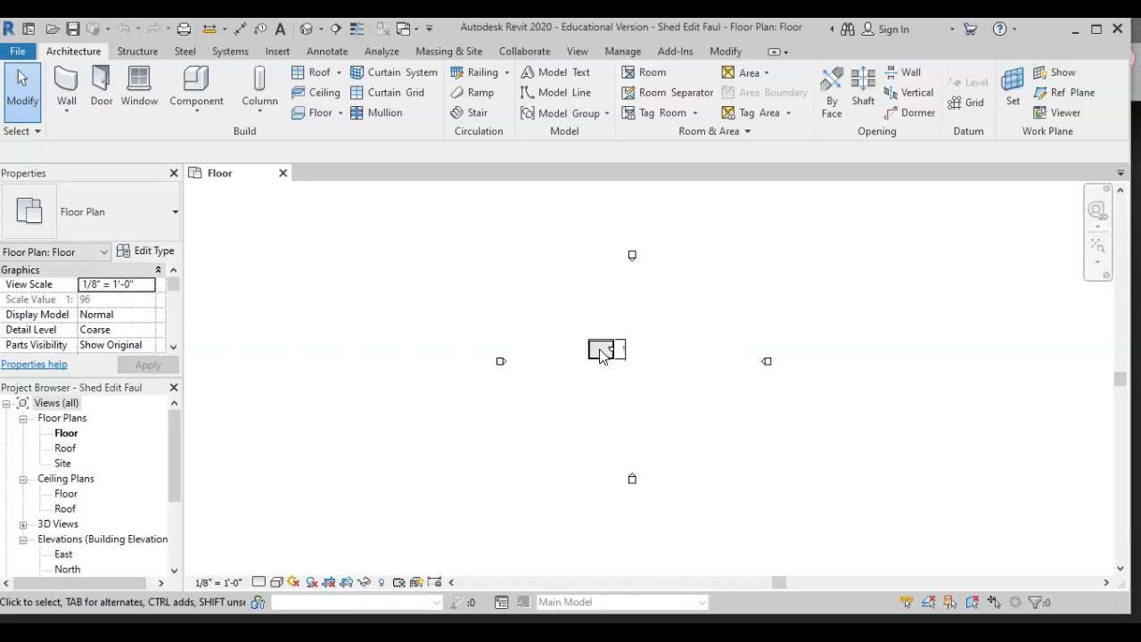
{"action": "left_click", "coordinate": [372, 278]}
{"action": "scroll", "coordinate": [371, 278], "scroll_direction": "up", "scroll_amount": 4}
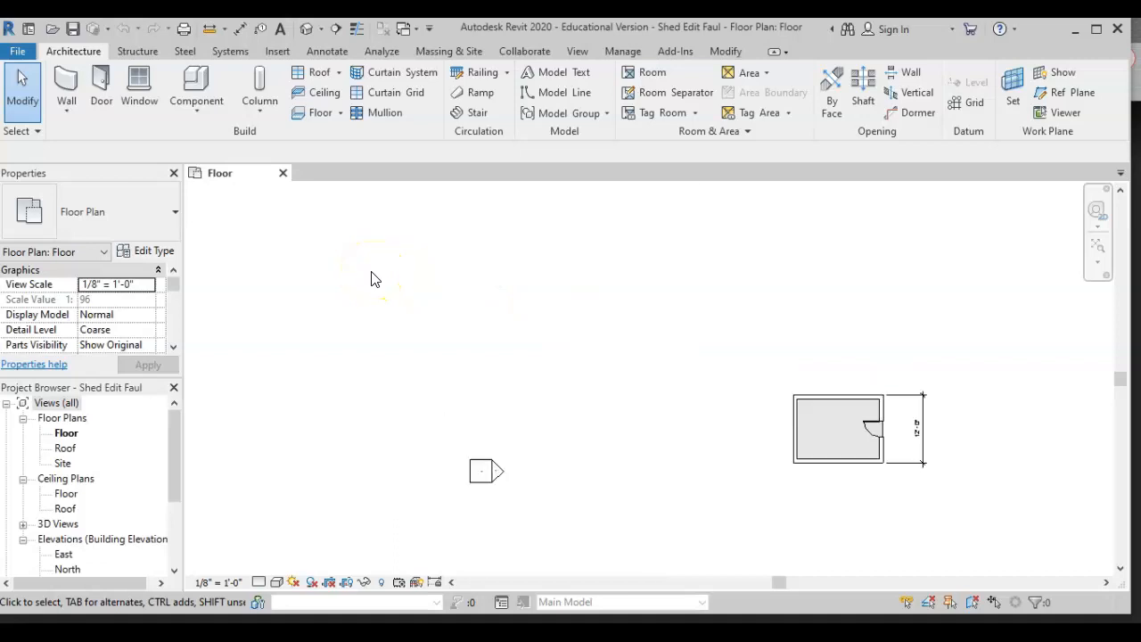
{"action": "scroll", "coordinate": [372, 278], "scroll_direction": "down", "scroll_amount": 4}
{"action": "scroll", "coordinate": [373, 277], "scroll_direction": "up", "scroll_amount": 3}
{"action": "scroll", "coordinate": [374, 277], "scroll_direction": "down", "scroll_amount": 5}
{"action": "left_click", "coordinate": [580, 356]}
{"action": "scroll", "coordinate": [590, 360], "scroll_direction": "up", "scroll_amount": 5}
{"action": "scroll", "coordinate": [595, 362], "scroll_direction": "up", "scroll_amount": 1}
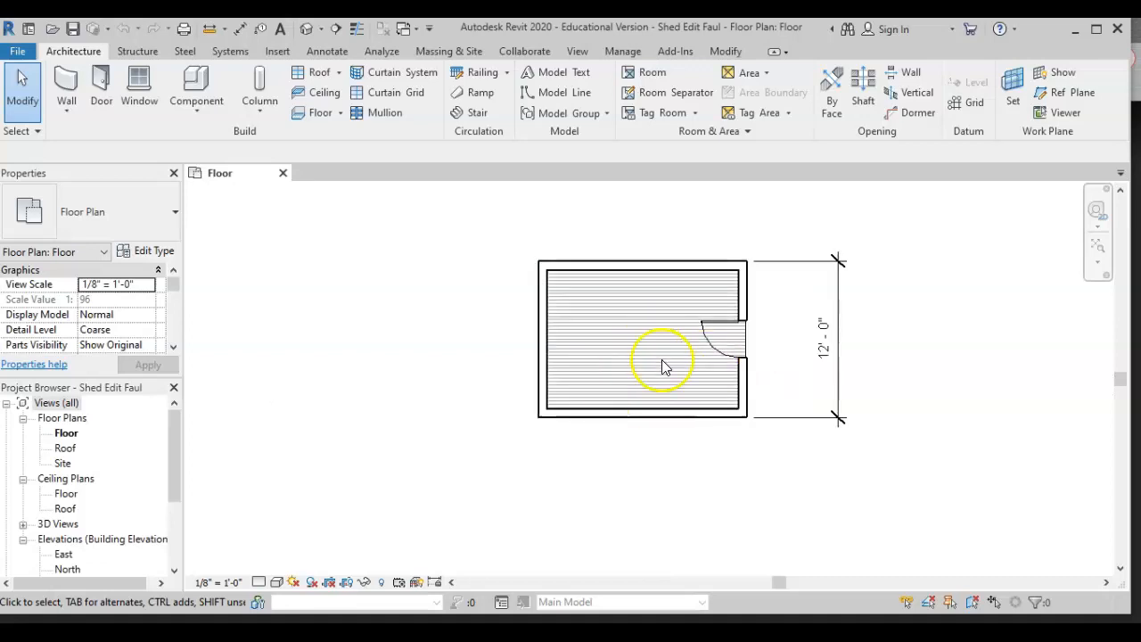
{"action": "scroll", "coordinate": [664, 363], "scroll_direction": "up", "scroll_amount": 1}
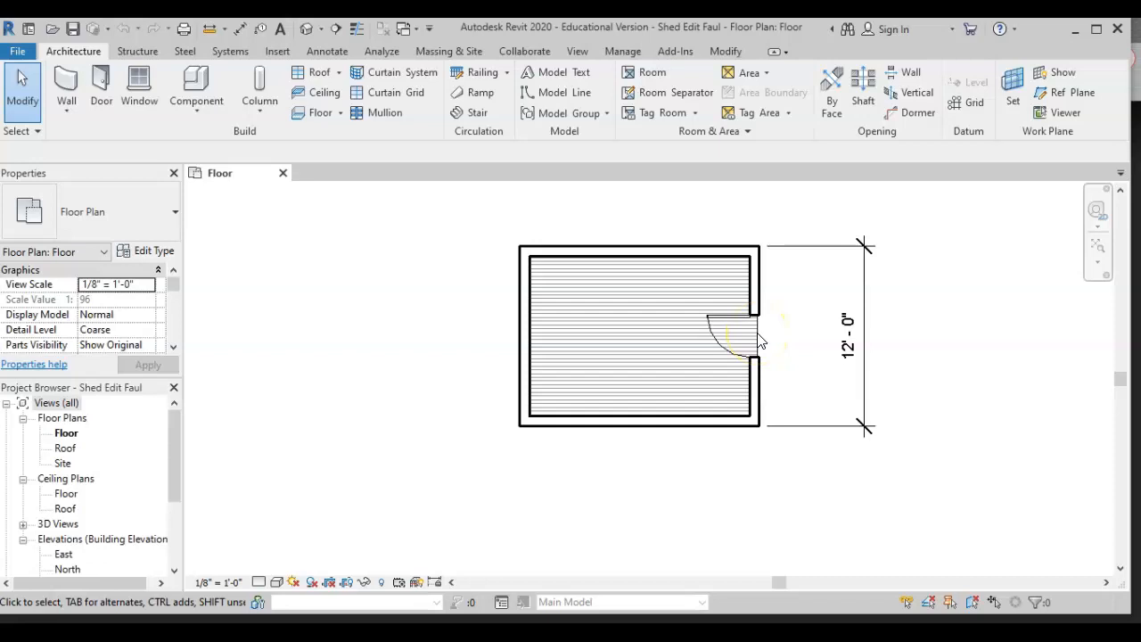
Place a Window-Casement-Double 34" x 36" at the middle of the shed wall opposite the door, opening outward
{"action": "left_click", "coordinate": [140, 93]}
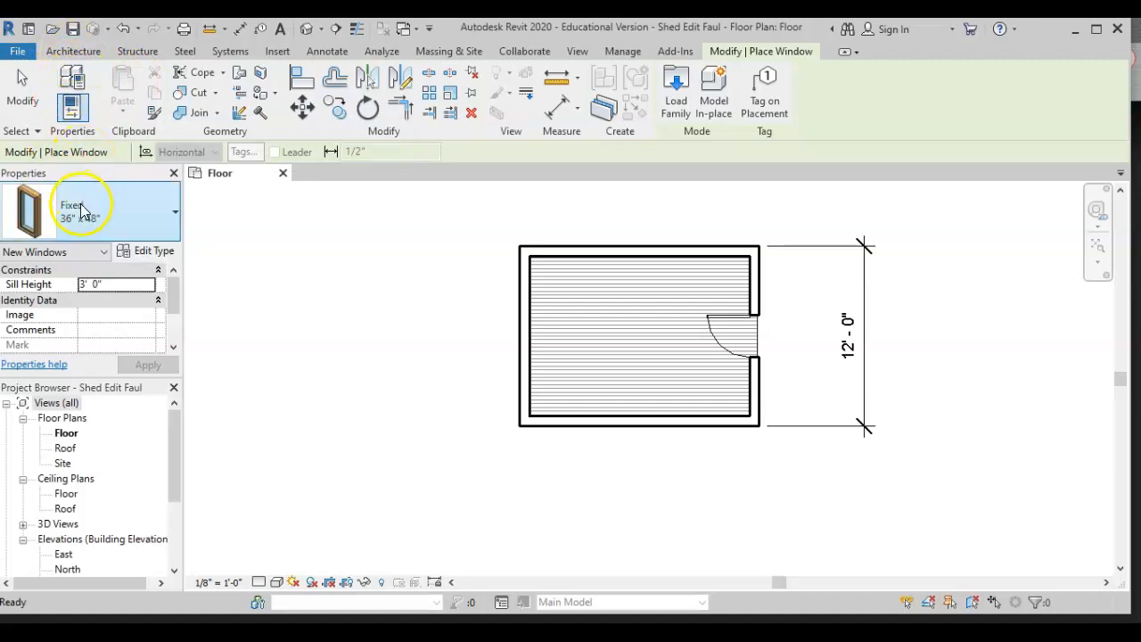
{"action": "left_click", "coordinate": [128, 217]}
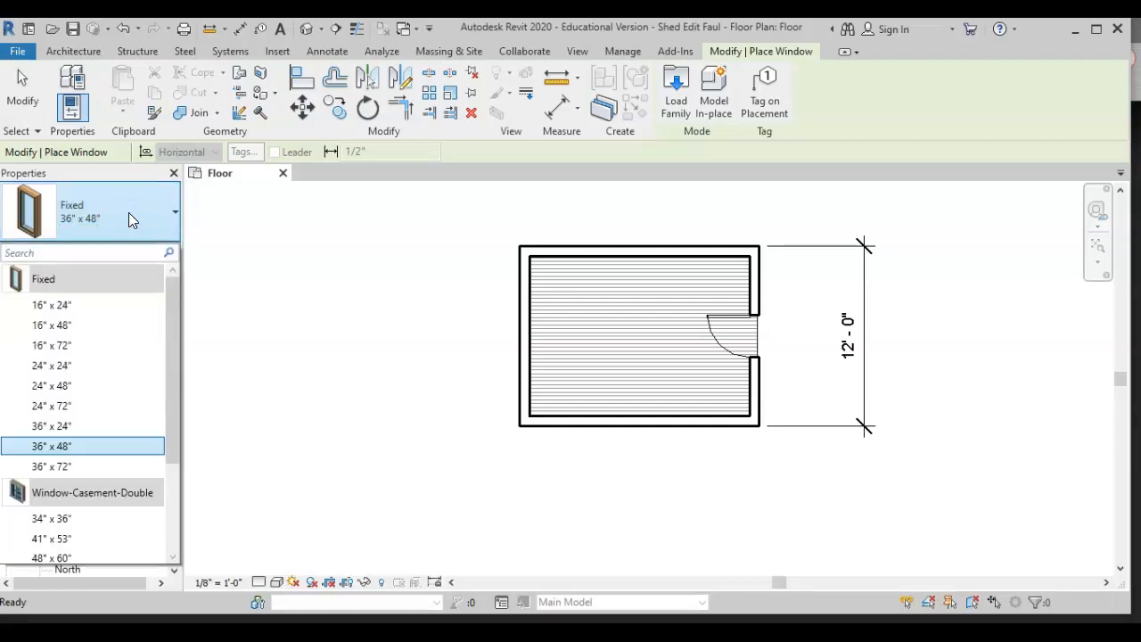
{"action": "left_click", "coordinate": [123, 207]}
{"action": "scroll", "coordinate": [140, 382], "scroll_direction": "down", "scroll_amount": 3}
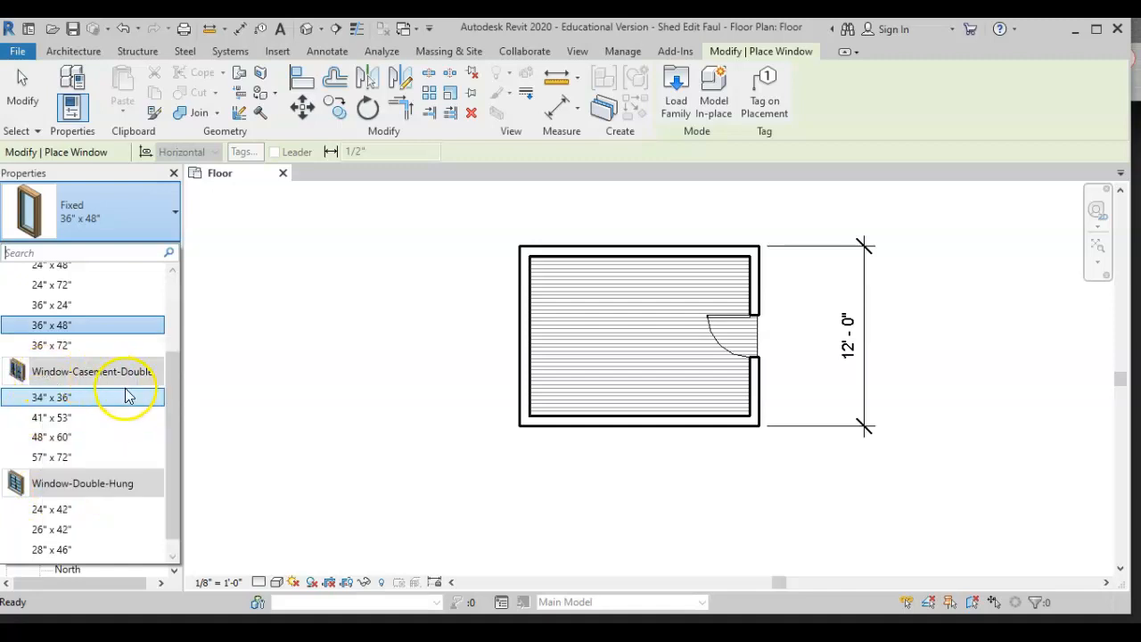
{"action": "left_click", "coordinate": [61, 403]}
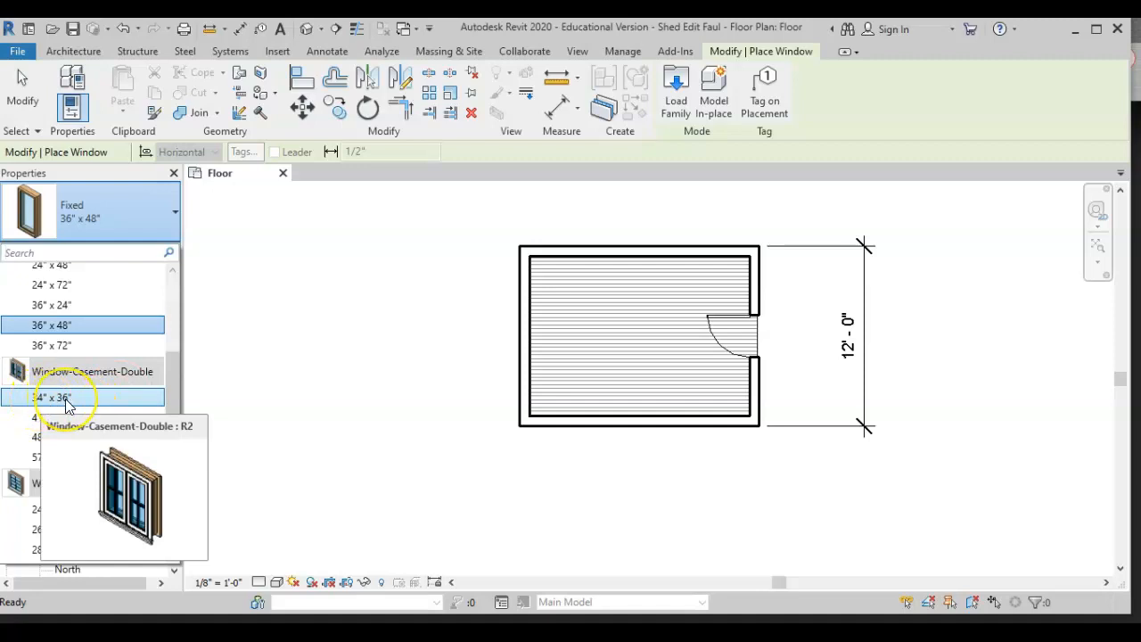
{"action": "left_click", "coordinate": [68, 405]}
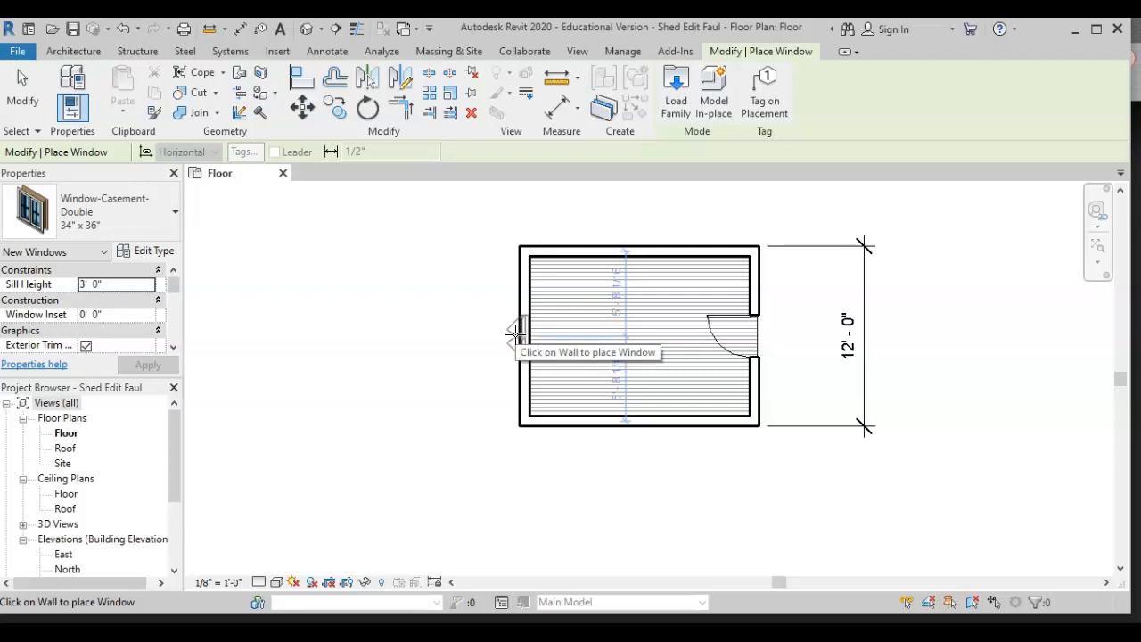
{"action": "left_click", "coordinate": [516, 337]}
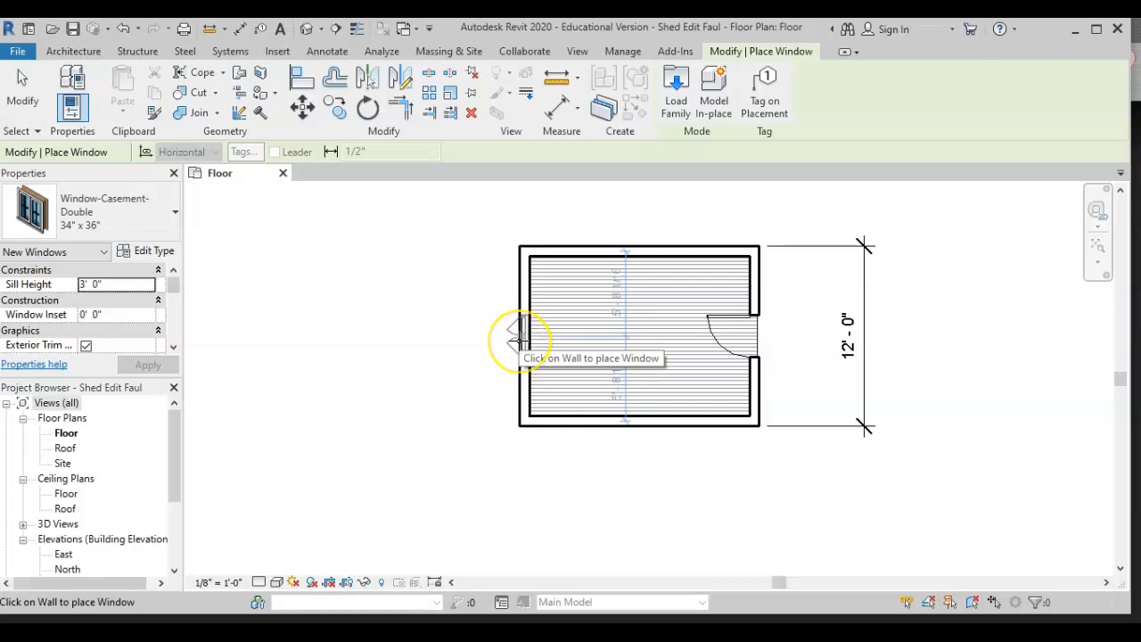
{"action": "left_click", "coordinate": [517, 340]}
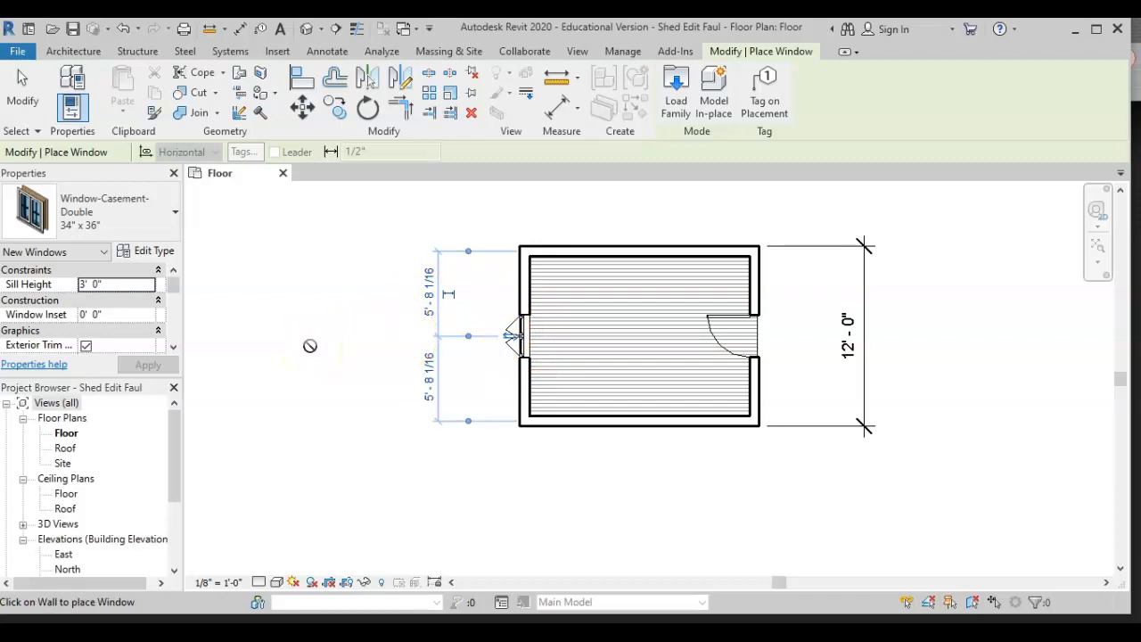
{"action": "left_click", "coordinate": [64, 59]}
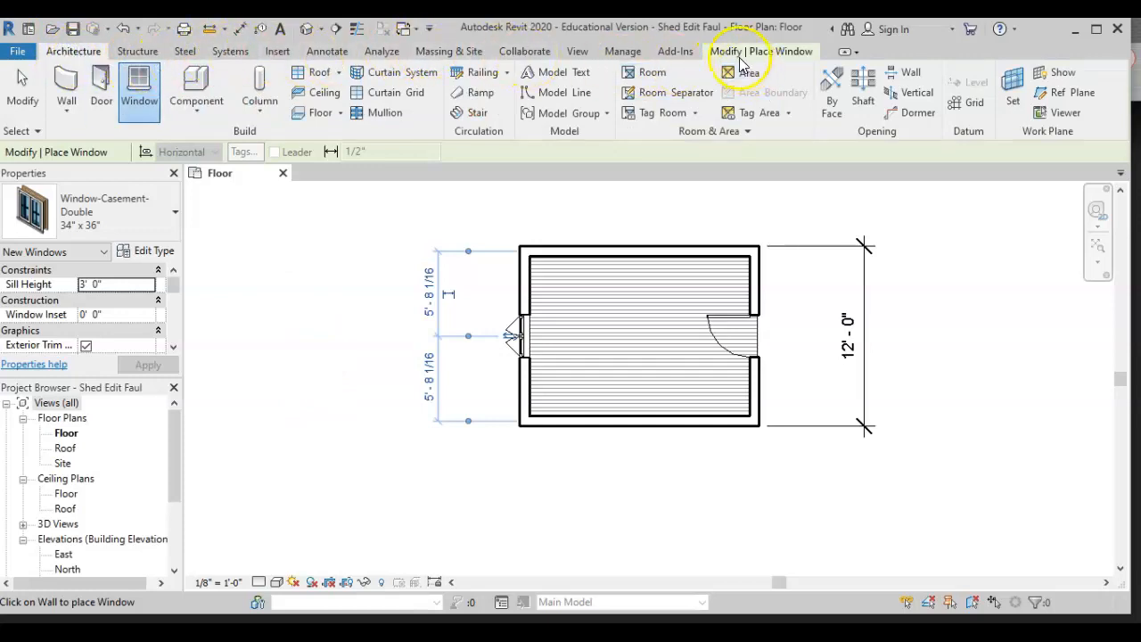
{"action": "left_click", "coordinate": [675, 53]}
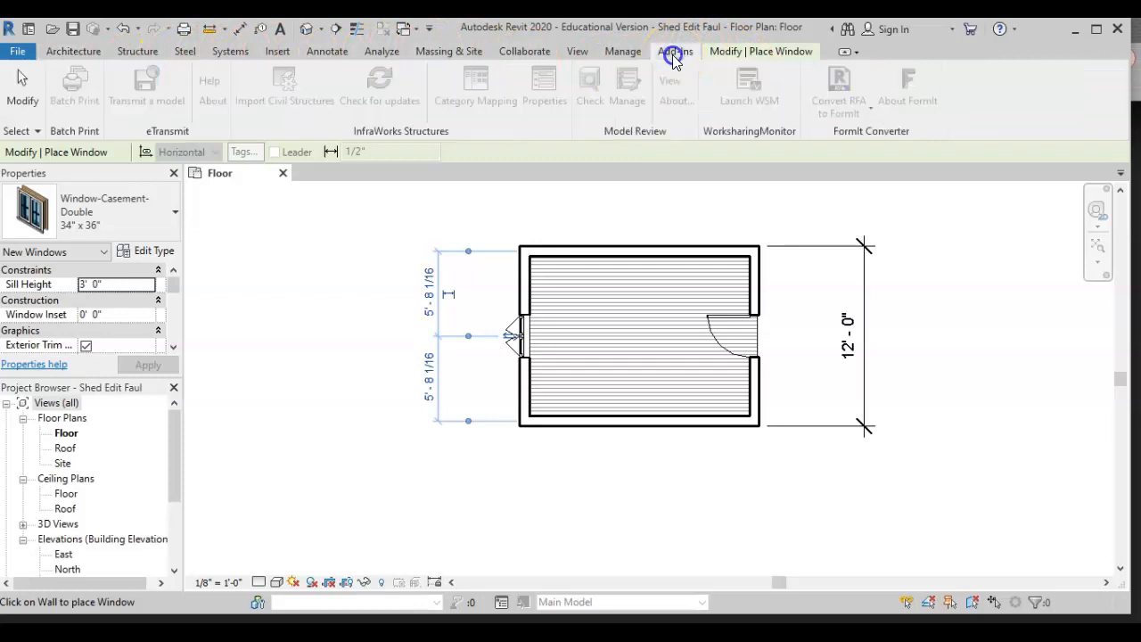
{"action": "left_click", "coordinate": [596, 51]}
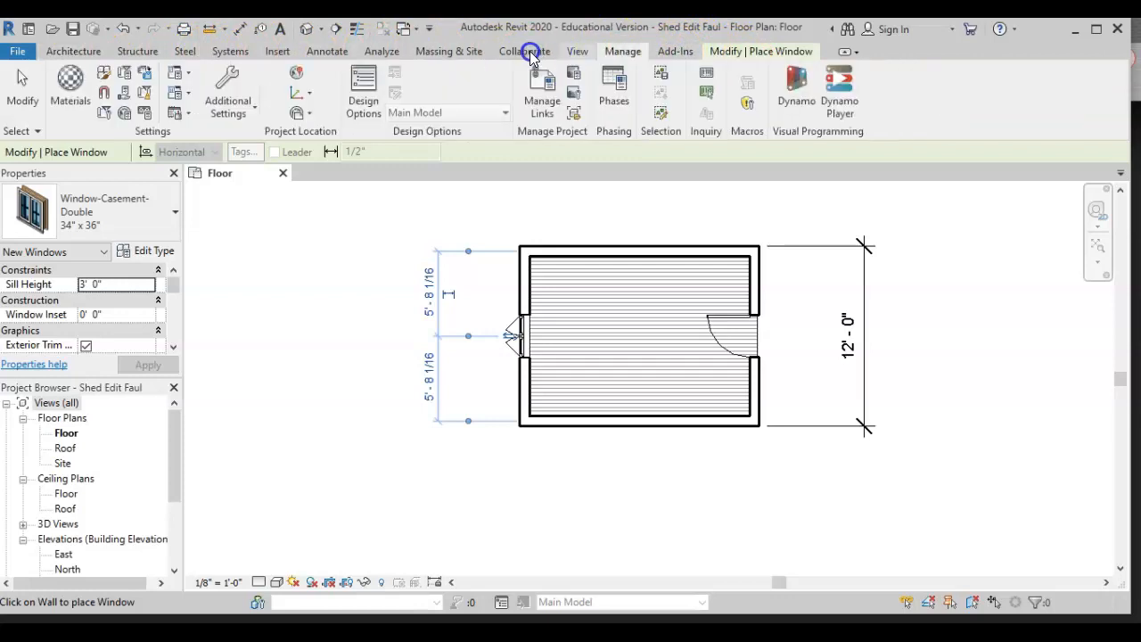
{"action": "left_click", "coordinate": [577, 51]}
{"action": "left_click", "coordinate": [446, 49]}
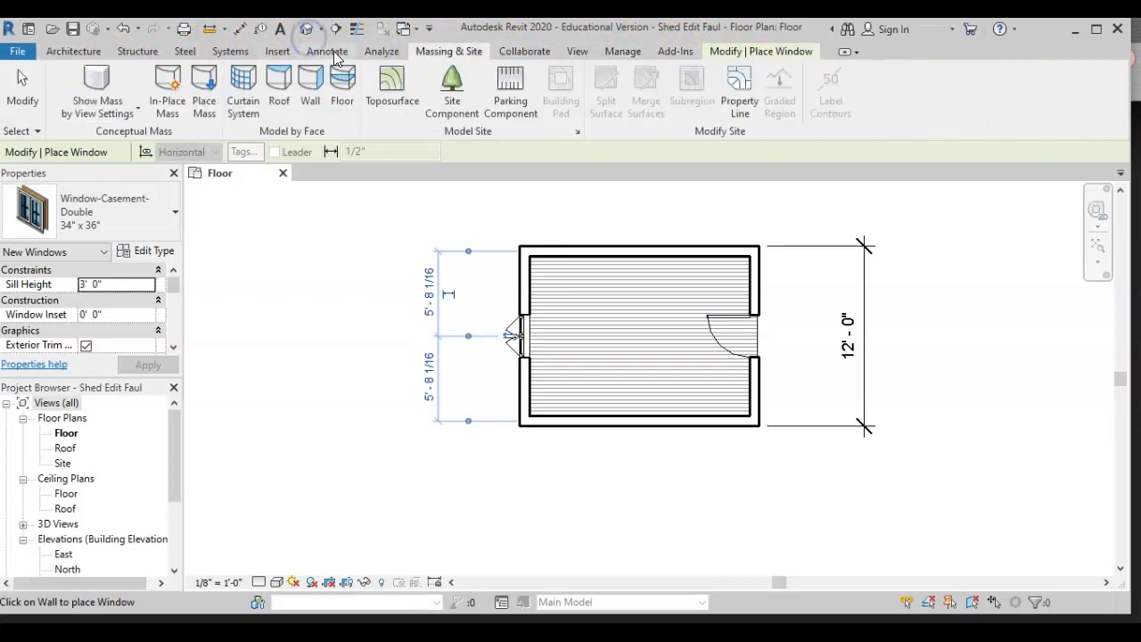
{"action": "left_click", "coordinate": [333, 51]}
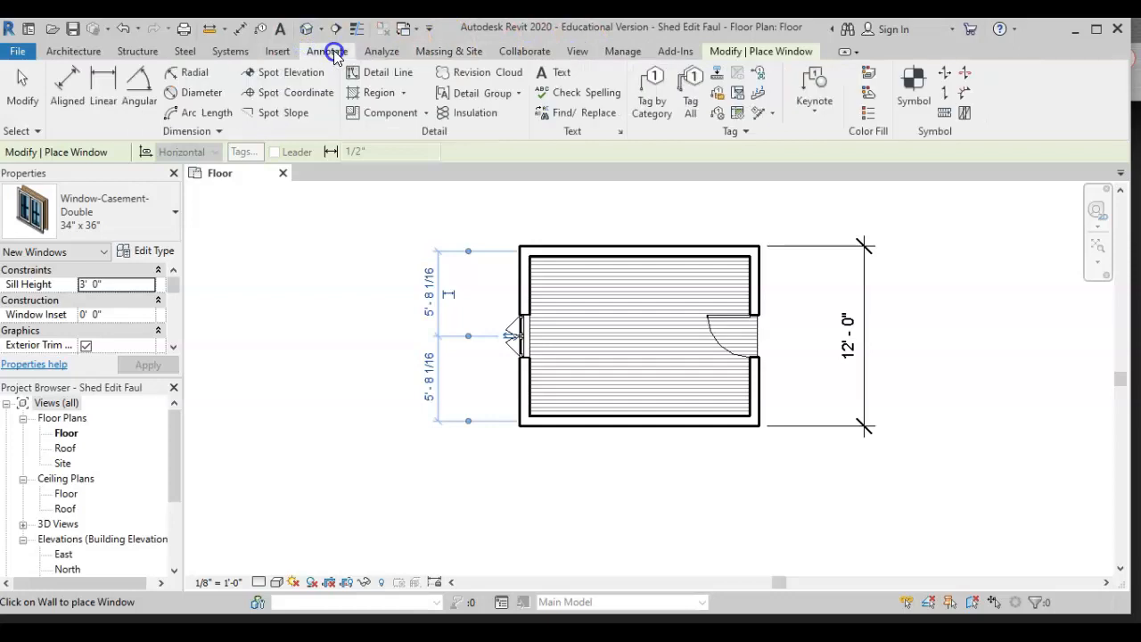
{"action": "left_click", "coordinate": [58, 51]}
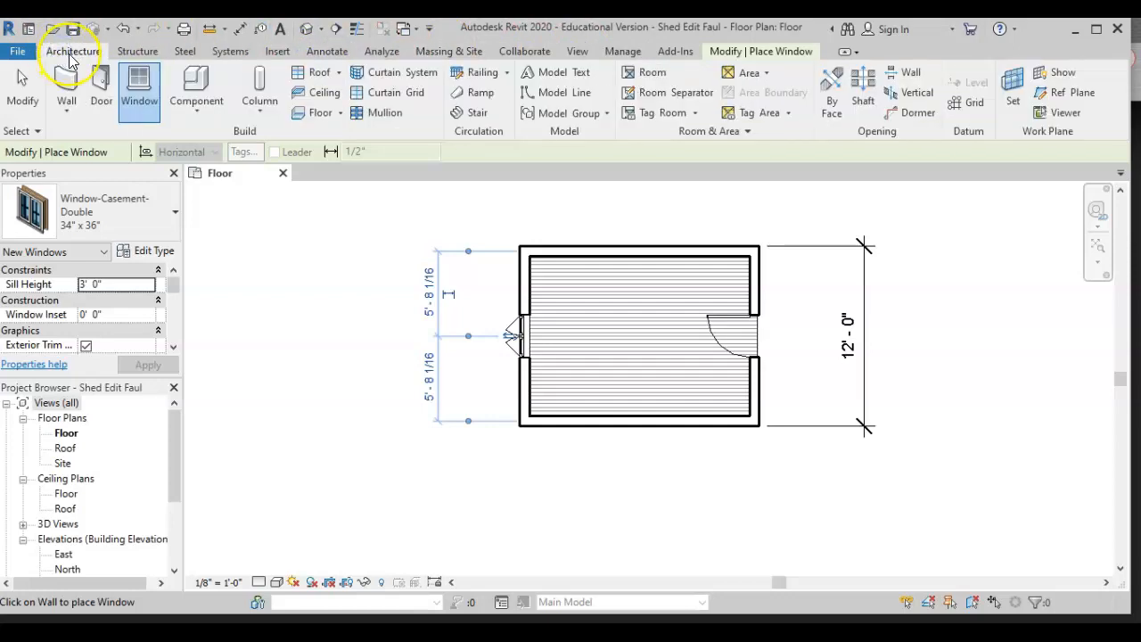
{"action": "left_click", "coordinate": [725, 49]}
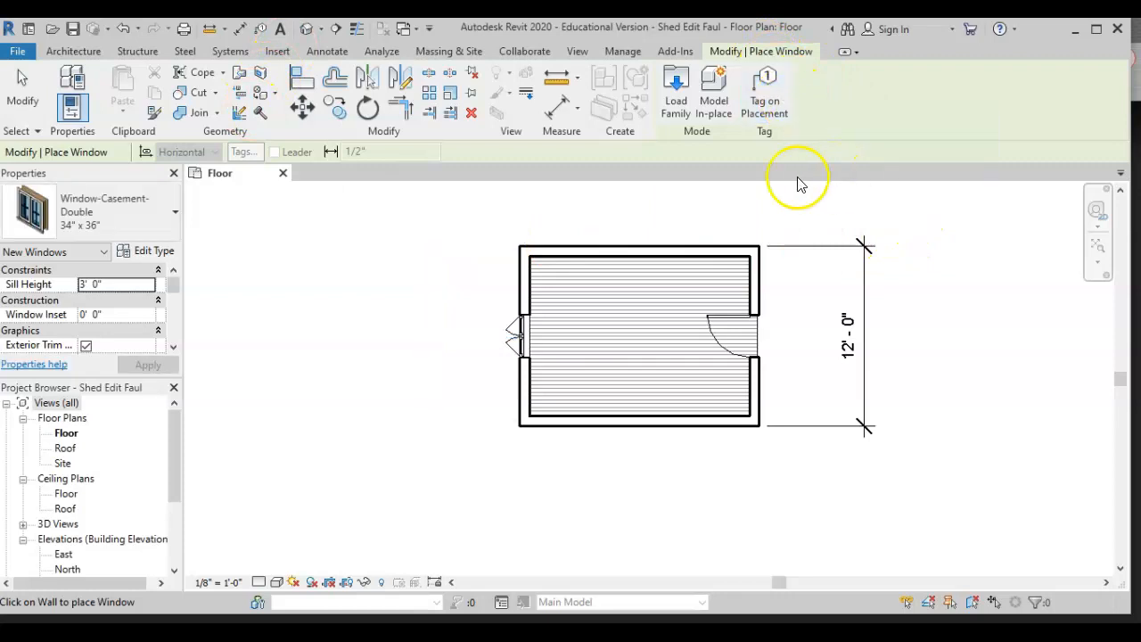
End the window placement command
{"action": "key", "text": "Escape"}
{"action": "key", "text": "Escape"}
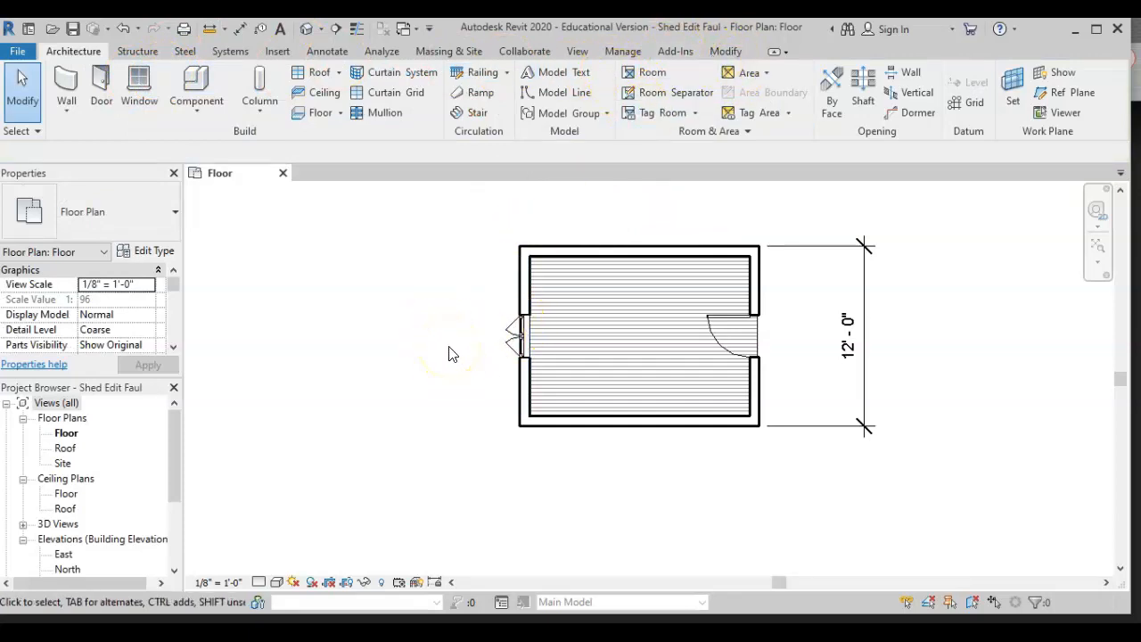
Examine the shed plan with its door, window and existing dimension from different view positions
{"action": "scroll", "coordinate": [666, 334], "scroll_direction": "down", "scroll_amount": 1}
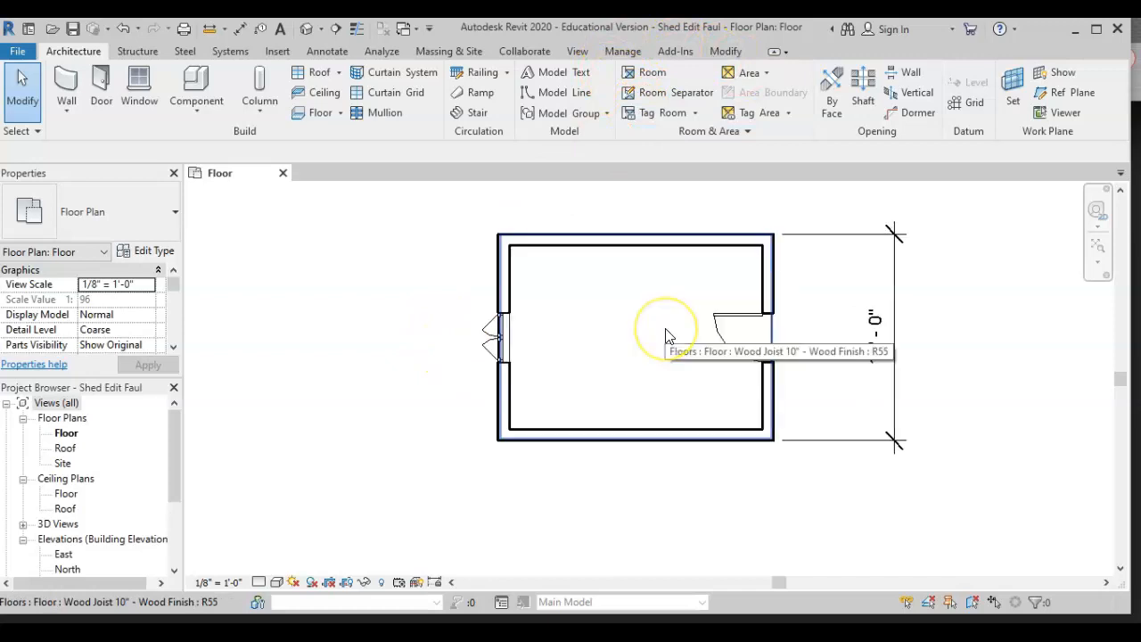
{"action": "scroll", "coordinate": [669, 336], "scroll_direction": "down", "scroll_amount": 1}
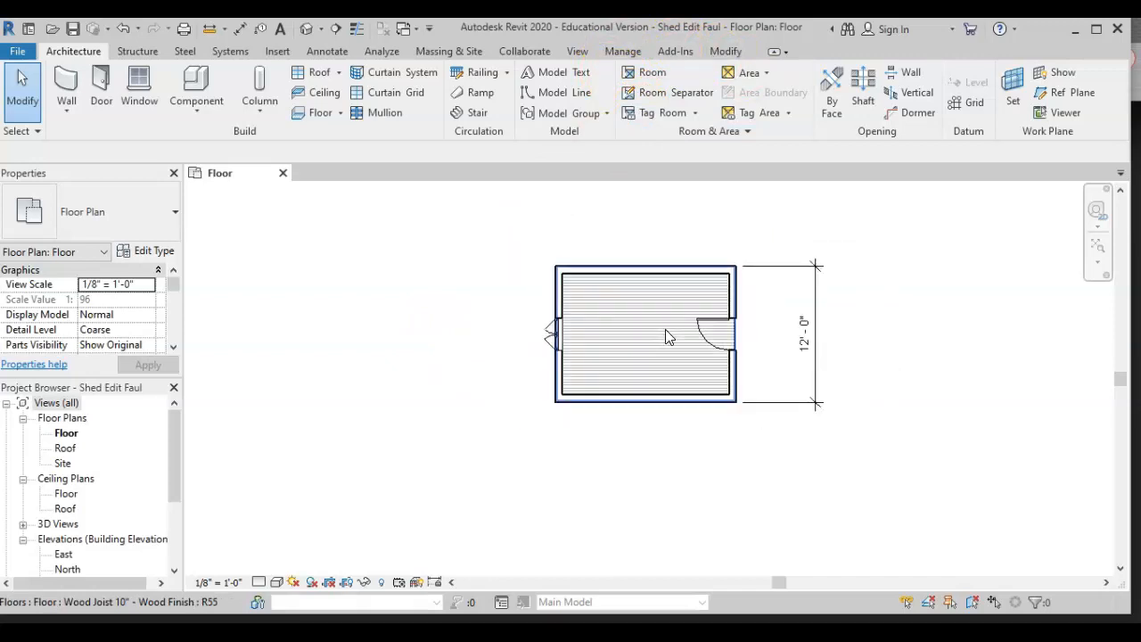
{"action": "left_click", "coordinate": [449, 581]}
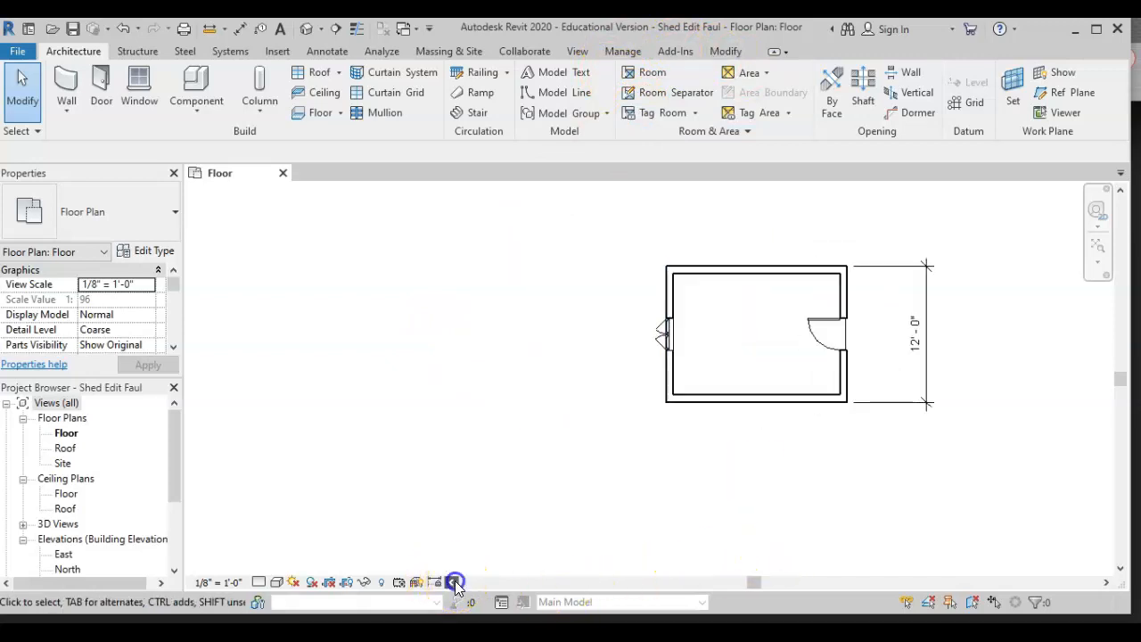
{"action": "left_click", "coordinate": [1105, 582]}
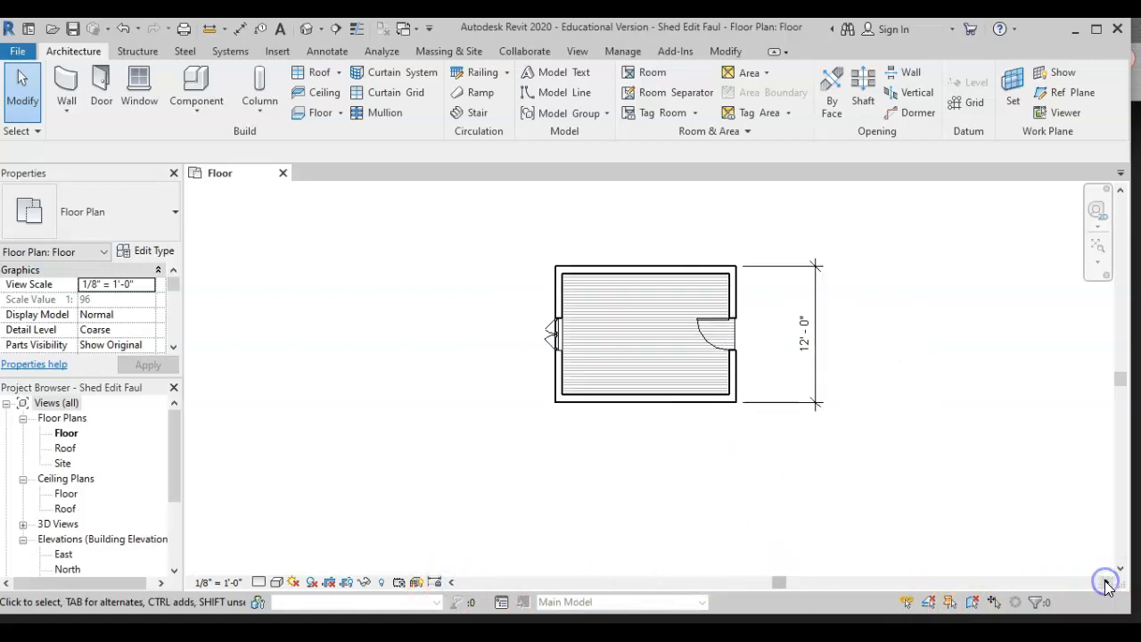
{"action": "left_click", "coordinate": [1105, 582]}
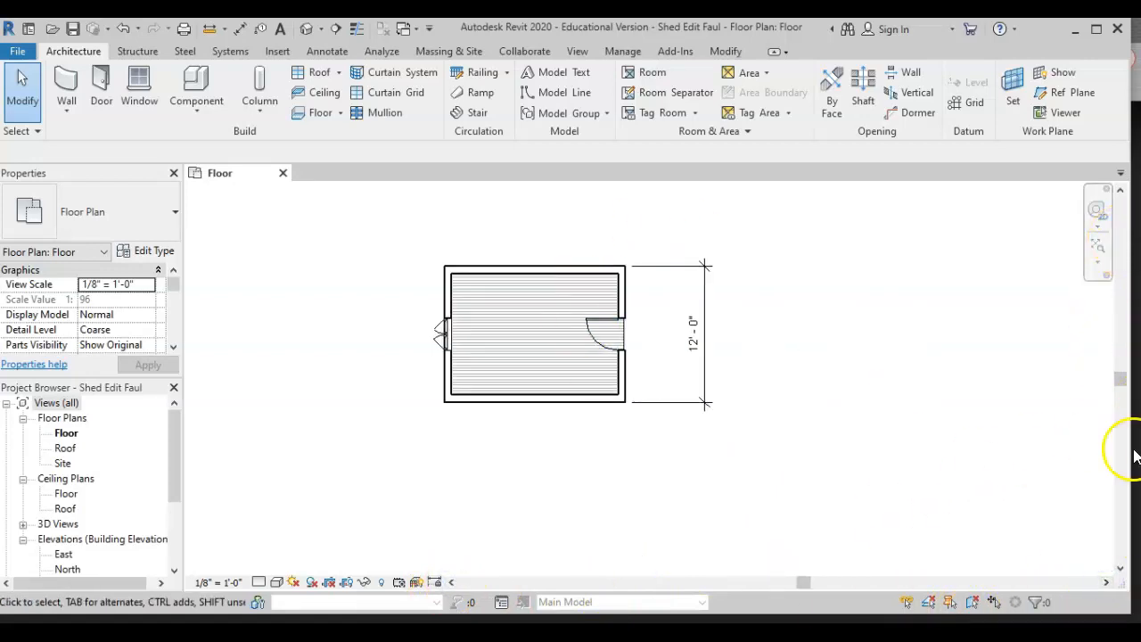
{"action": "left_click", "coordinate": [1119, 568]}
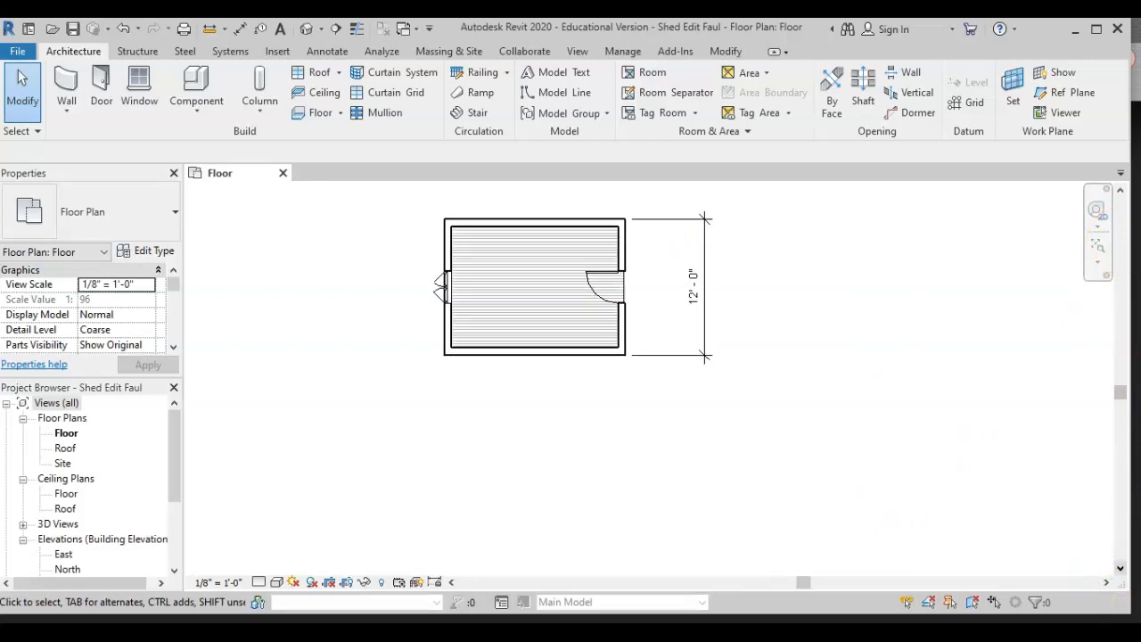
{"action": "left_click", "coordinate": [1119, 190]}
{"action": "left_click", "coordinate": [1119, 190]}
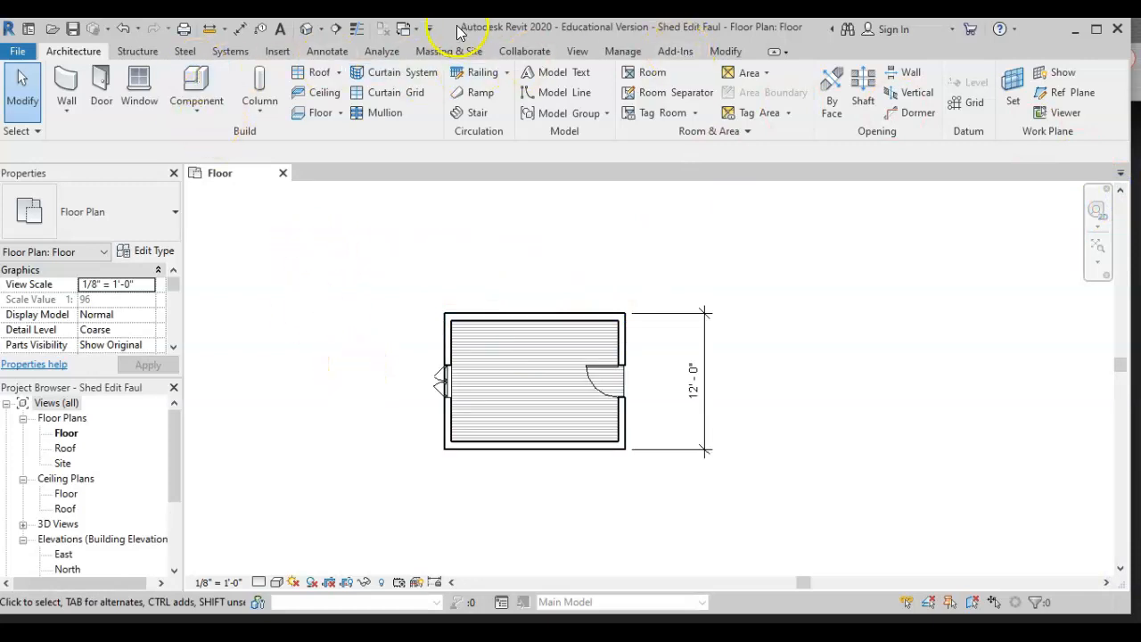
Add a linear dimension above the shed's upper wall, spanning its two outer corners
{"action": "left_click", "coordinate": [328, 51]}
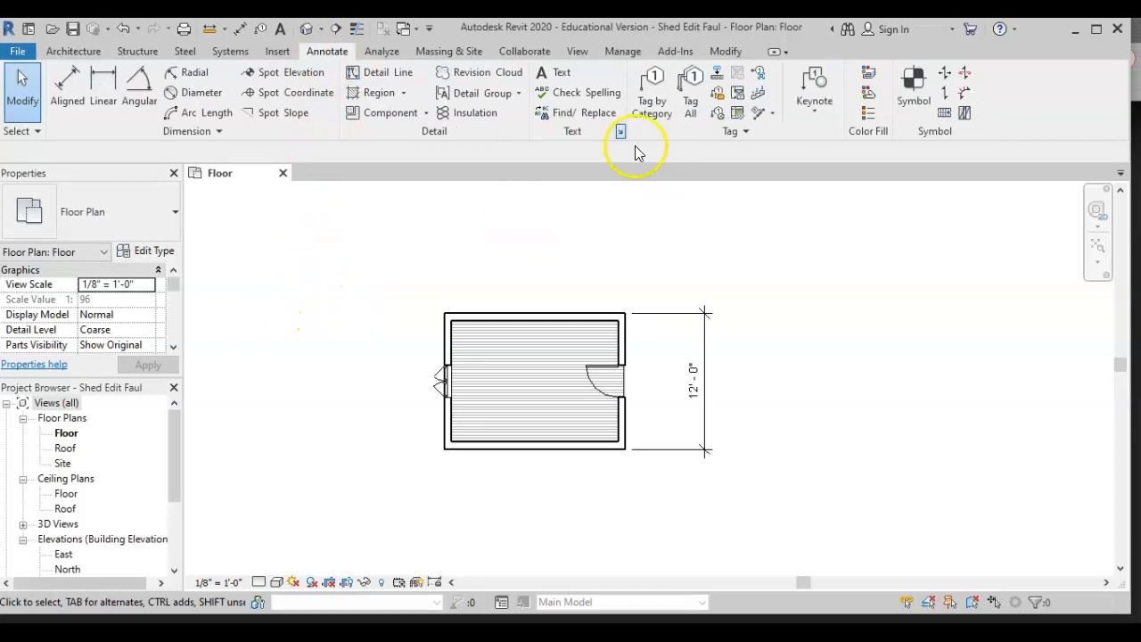
{"action": "left_click", "coordinate": [104, 83]}
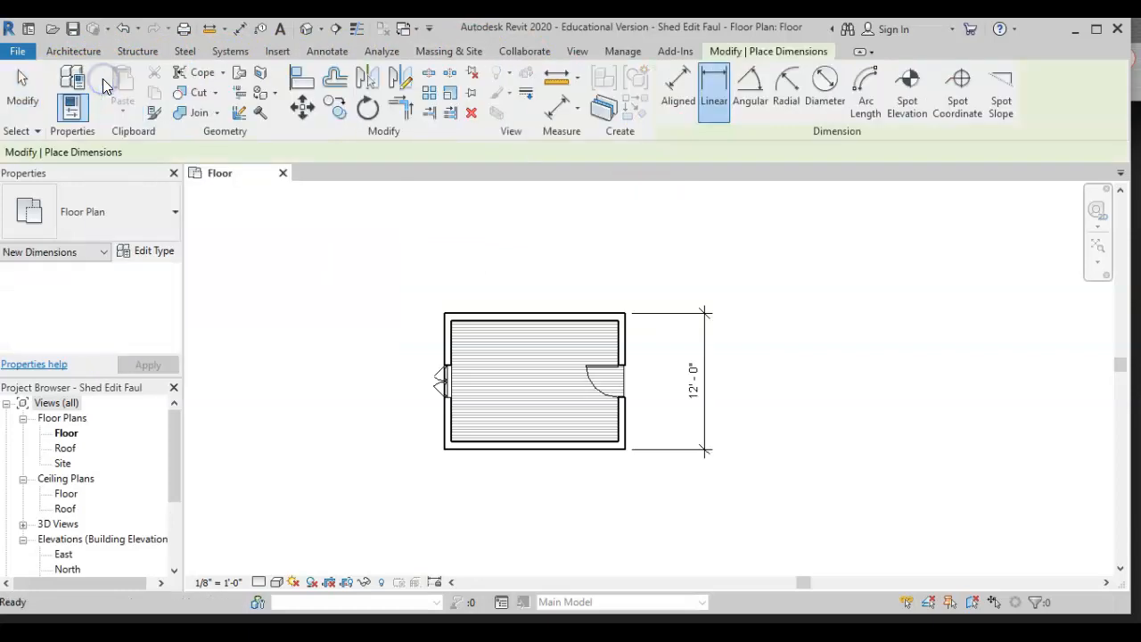
{"action": "left_click", "coordinate": [448, 321]}
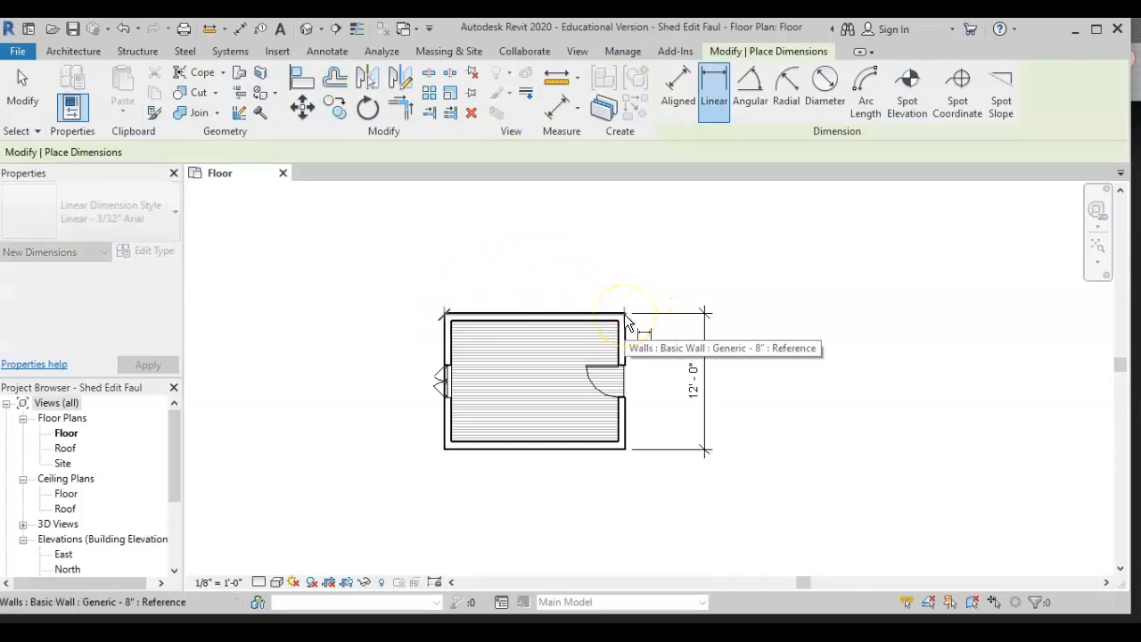
{"action": "left_click", "coordinate": [625, 315]}
{"action": "left_click", "coordinate": [580, 267]}
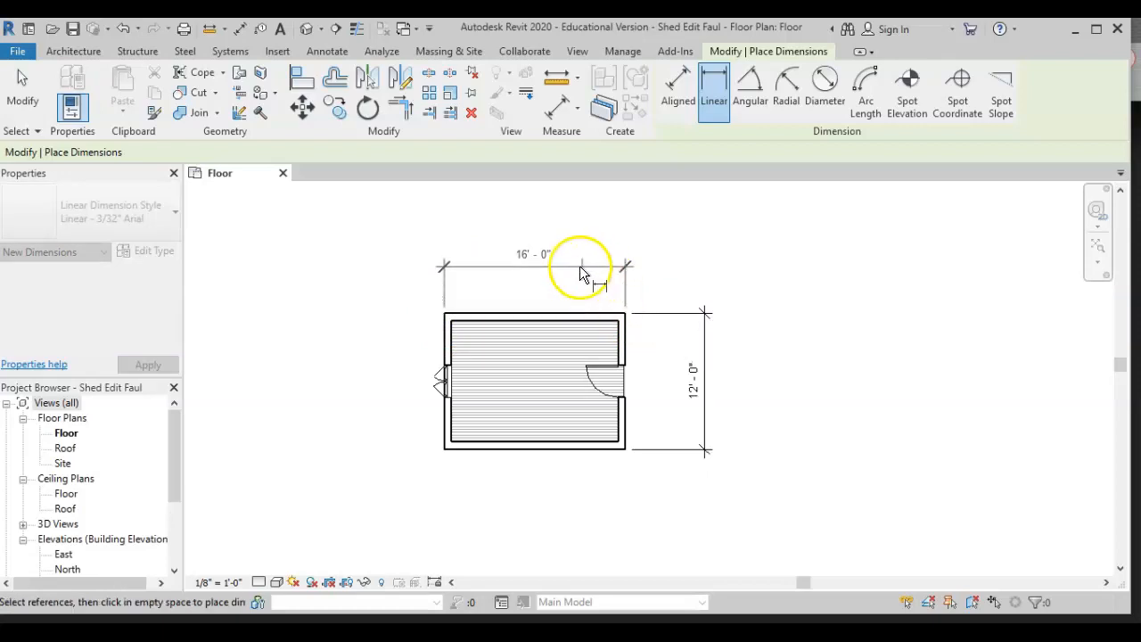
{"action": "left_click", "coordinate": [532, 270]}
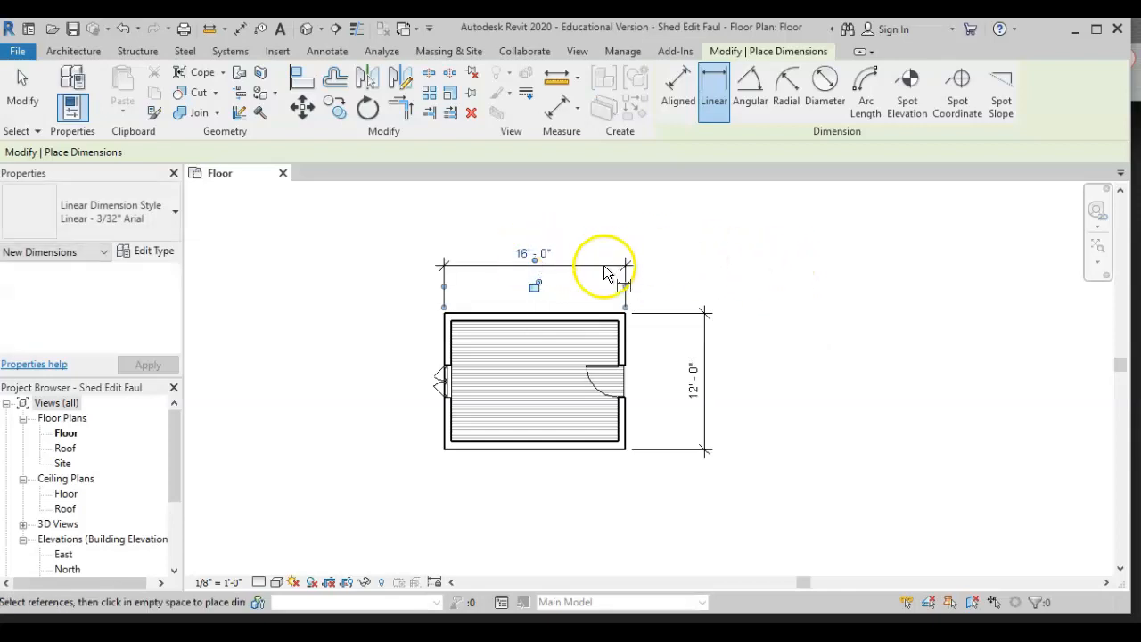
Cycle the overall length dimension's witness line at the window wall through the wall references, ending on the exterior face
{"action": "left_click", "coordinate": [444, 286]}
{"action": "left_click", "coordinate": [446, 287]}
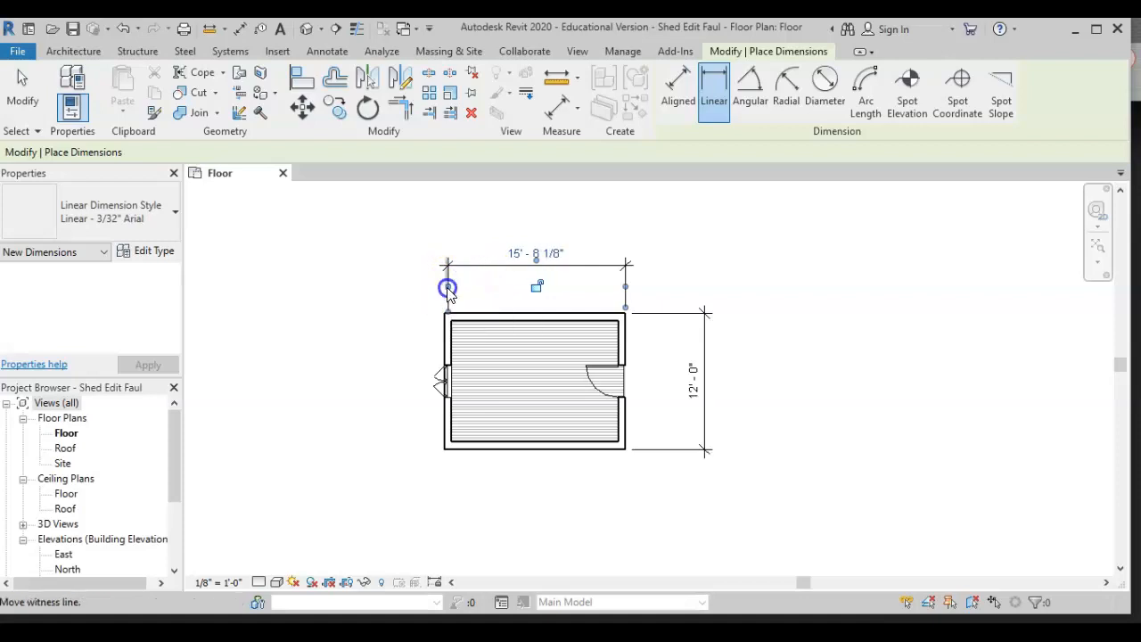
{"action": "left_click", "coordinate": [452, 286]}
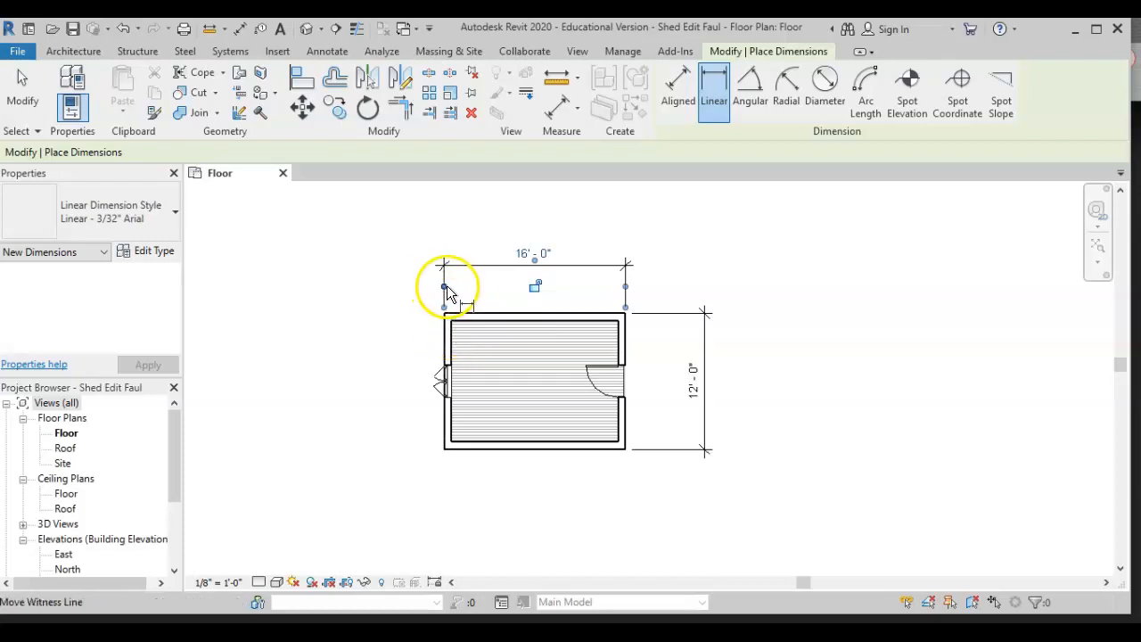
{"action": "left_click", "coordinate": [447, 287]}
{"action": "left_click_drag", "start_coordinate": [450, 291], "coordinate": [446, 291]}
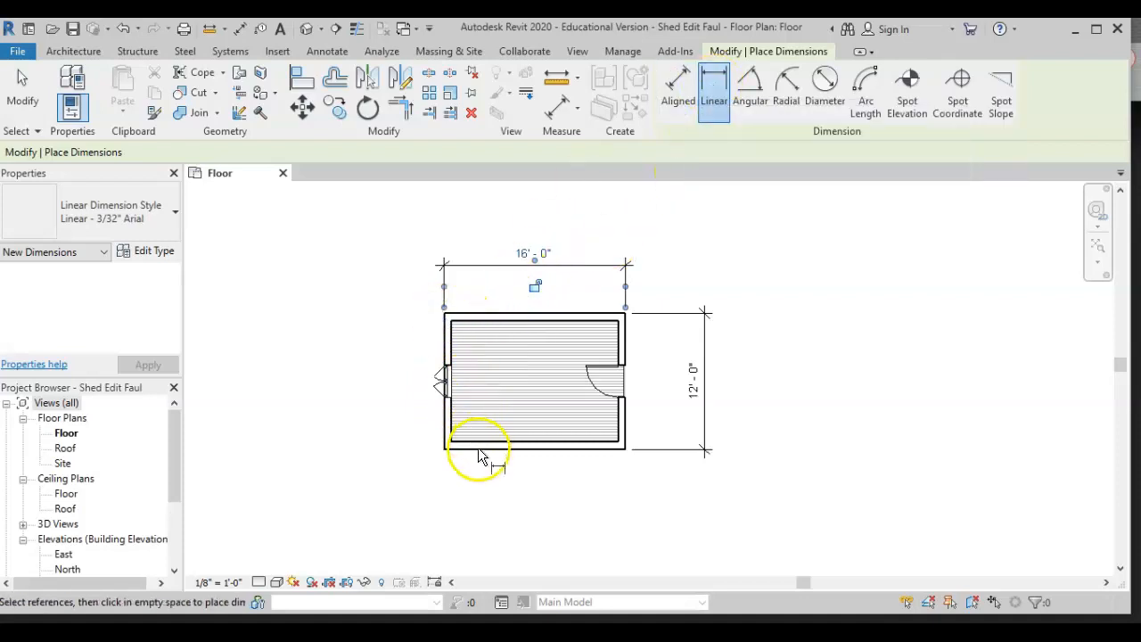
{"action": "key", "text": "Escape"}
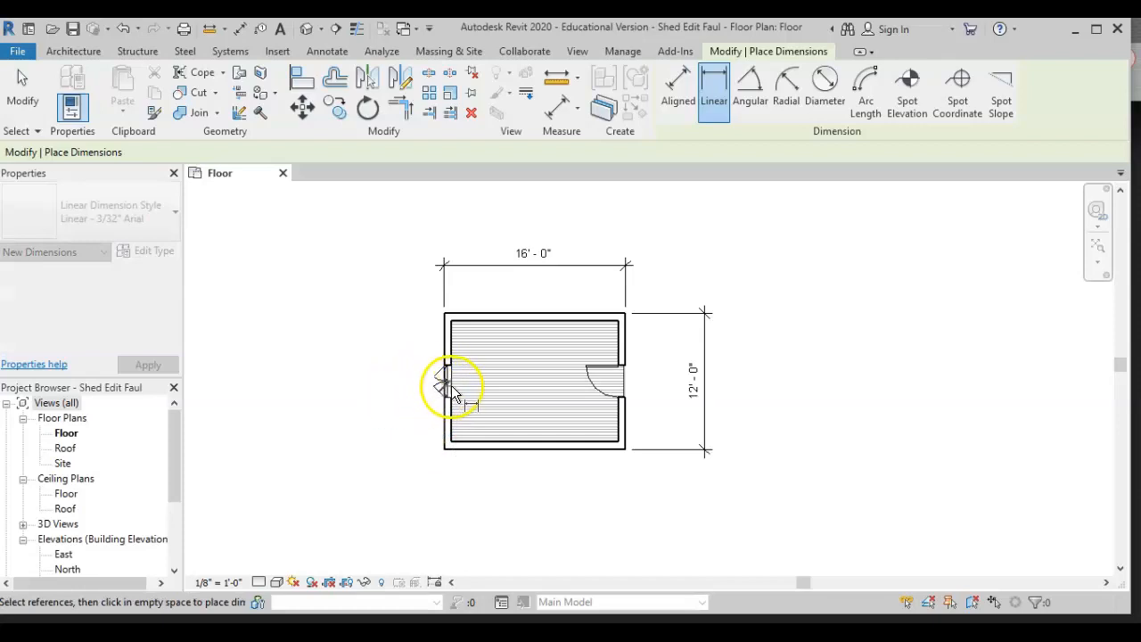
{"action": "left_click", "coordinate": [447, 385]}
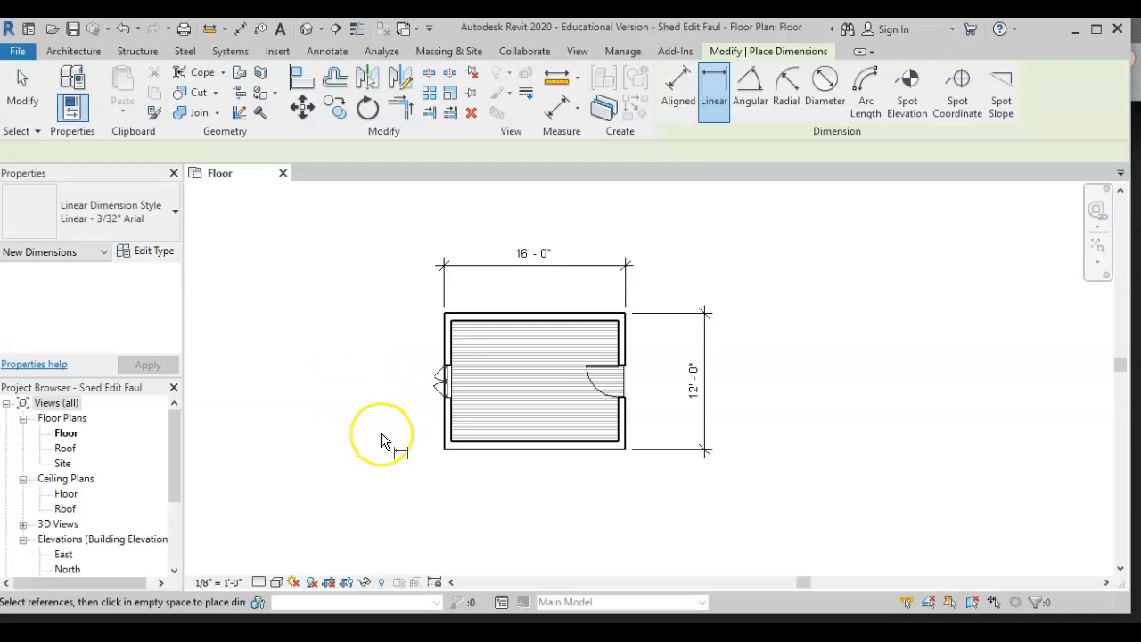
{"action": "key", "text": "Escape"}
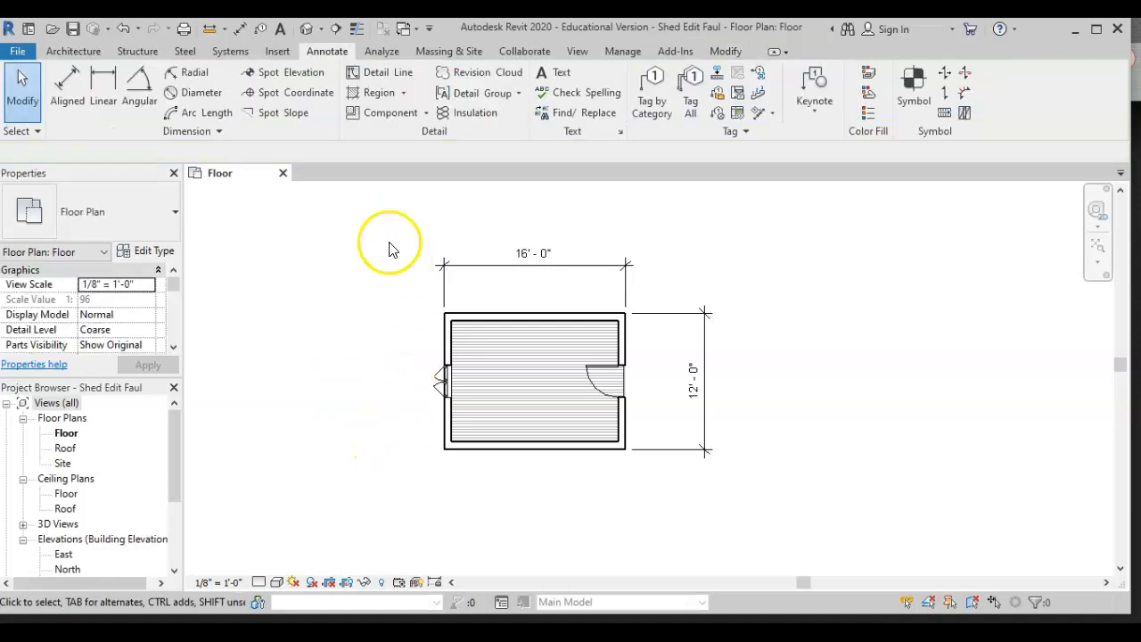
Add an aligned dimension string outside the window wall, from the lower wall's centerline through the window's center to the upper wall's centerline
{"action": "left_click", "coordinate": [70, 84]}
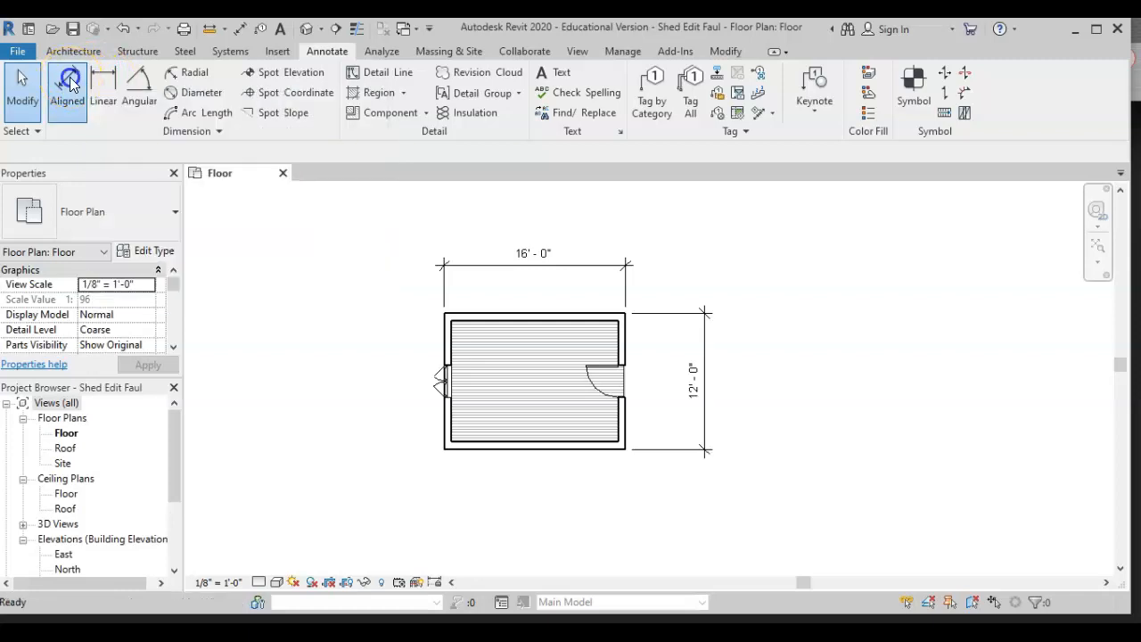
{"action": "left_click", "coordinate": [461, 449]}
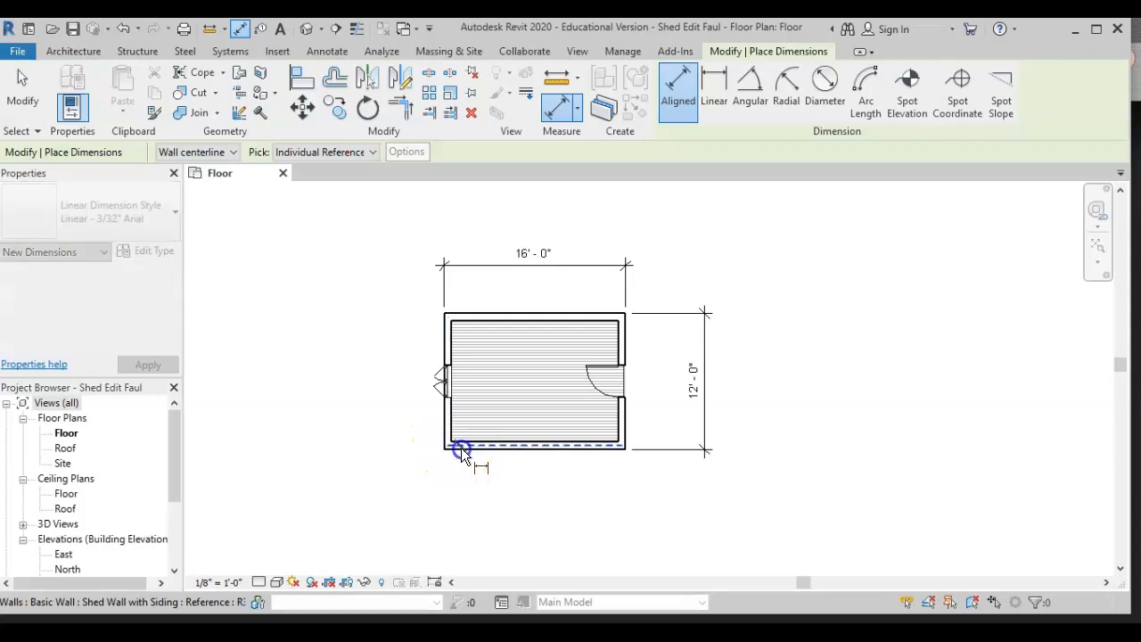
{"action": "left_click", "coordinate": [447, 380]}
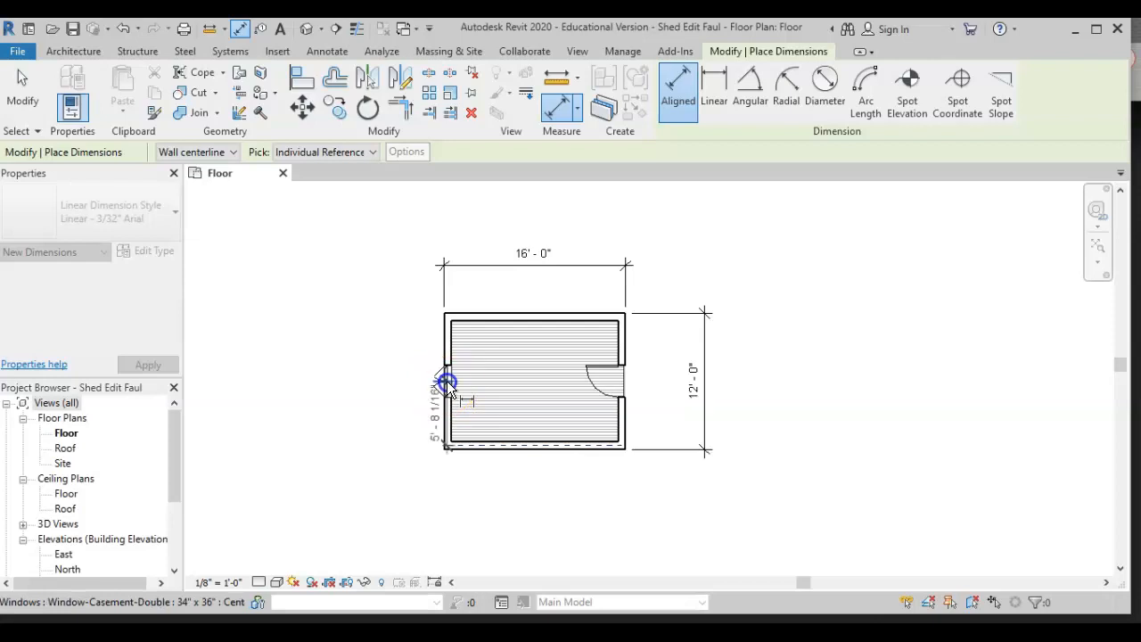
{"action": "left_click", "coordinate": [451, 318]}
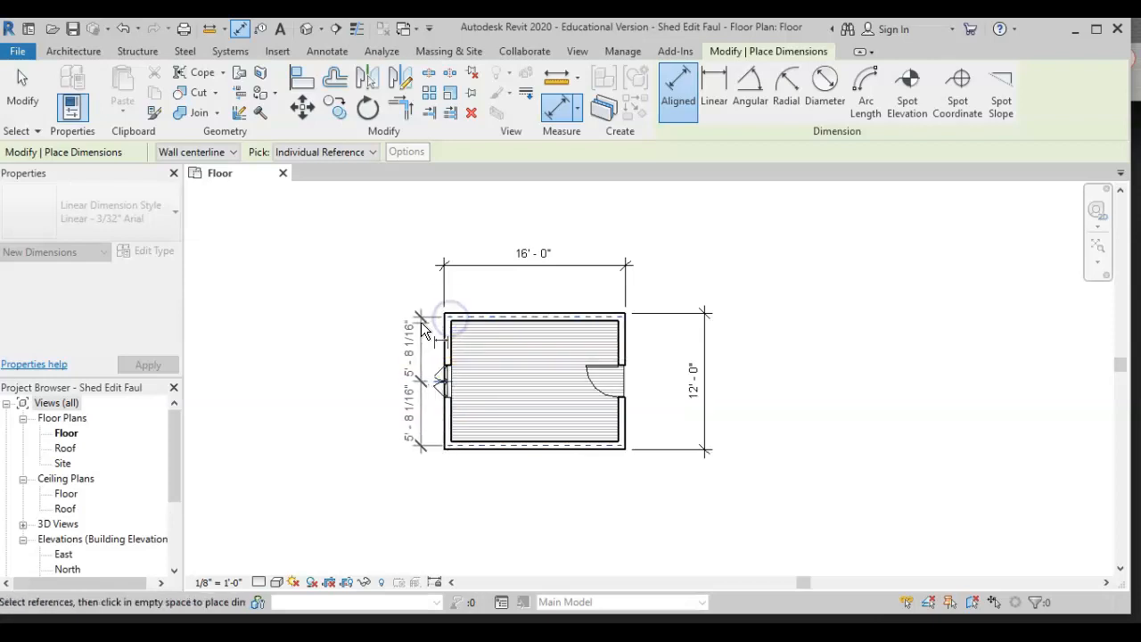
{"action": "left_click", "coordinate": [394, 317]}
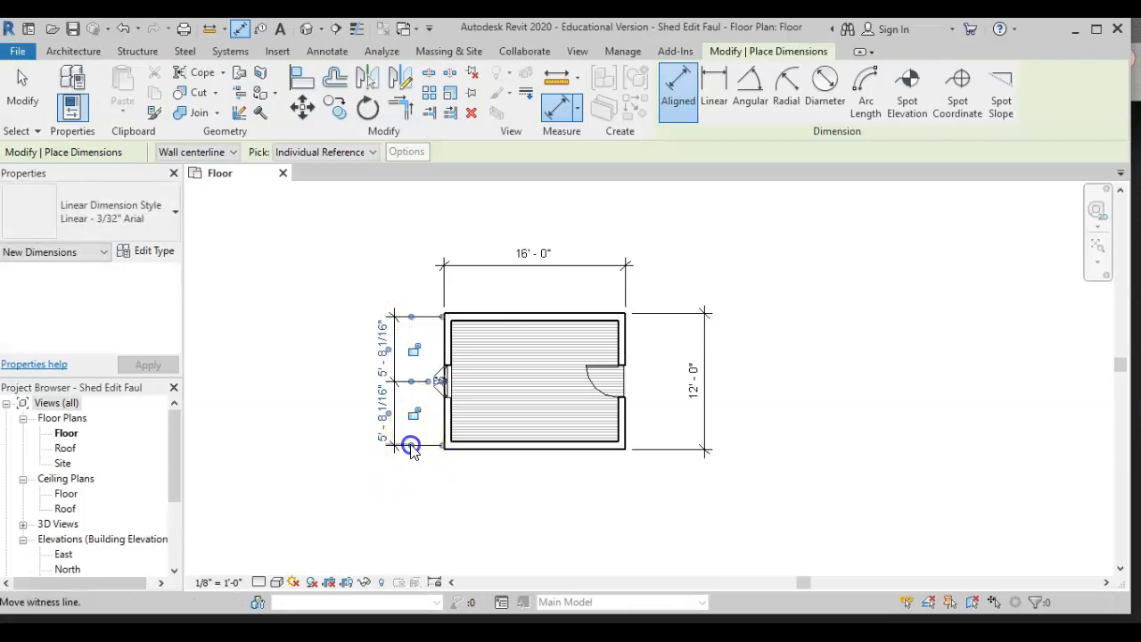
Shift both end witness lines of the window dimension string from the wall centerlines to the walls' exterior faces
{"action": "left_click", "coordinate": [410, 446]}
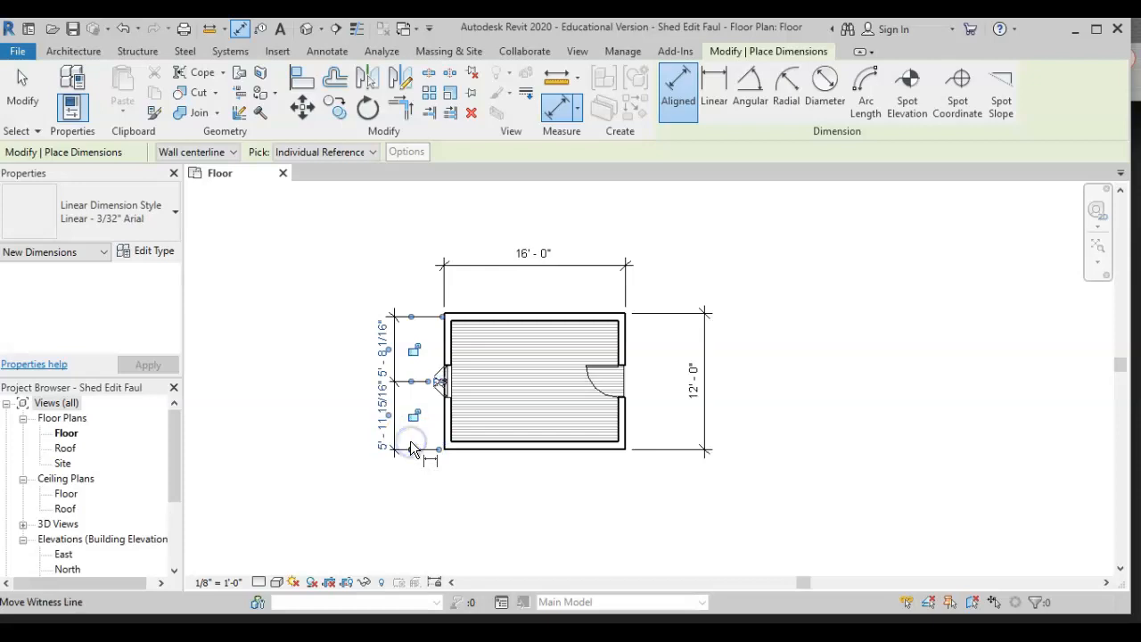
{"action": "left_click", "coordinate": [411, 321]}
{"action": "left_click", "coordinate": [805, 431]}
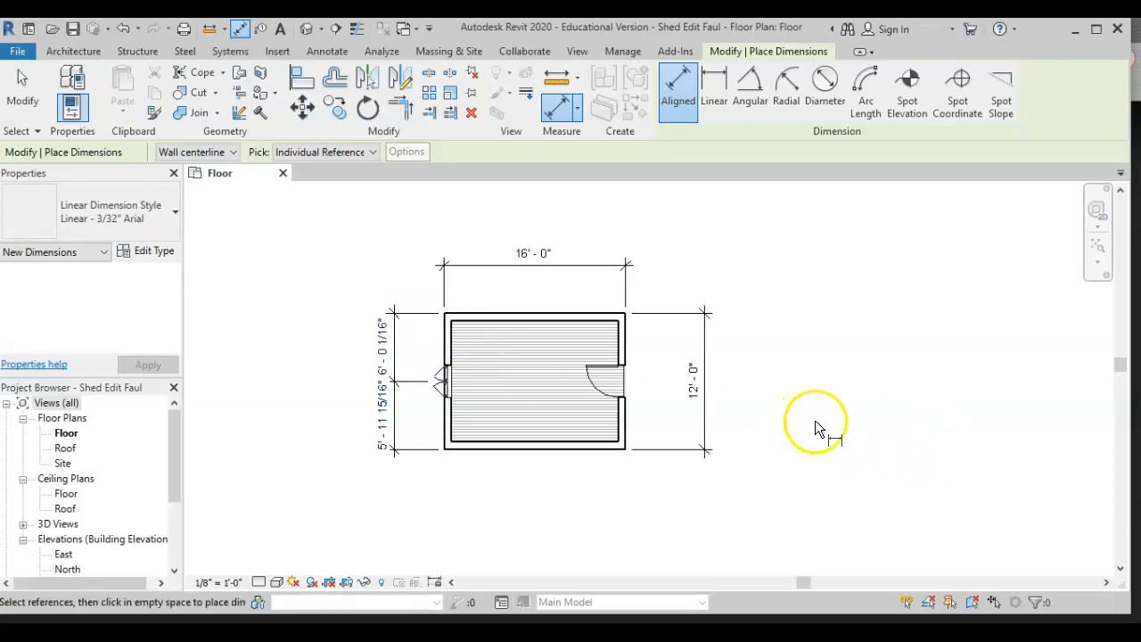